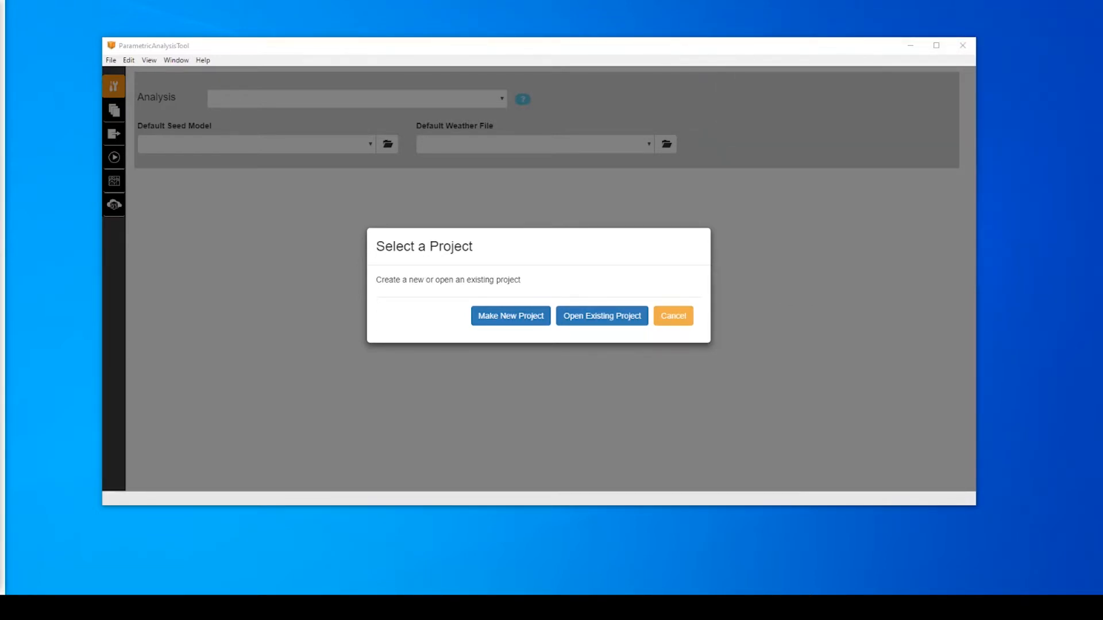
- Create a new project named PAT_DEMO, confirm its folder location and maximize the window
left_click(501, 320)
left_click(522, 266)
type("PAT_DEMO")
left_click(625, 332)
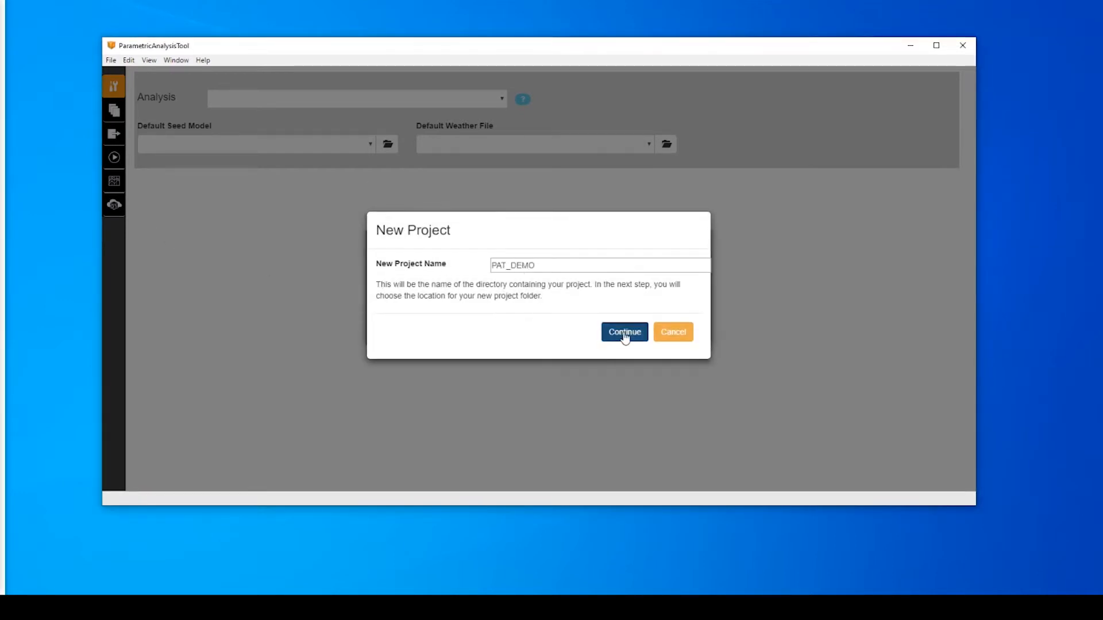
left_click(772, 560)
left_click(936, 45)
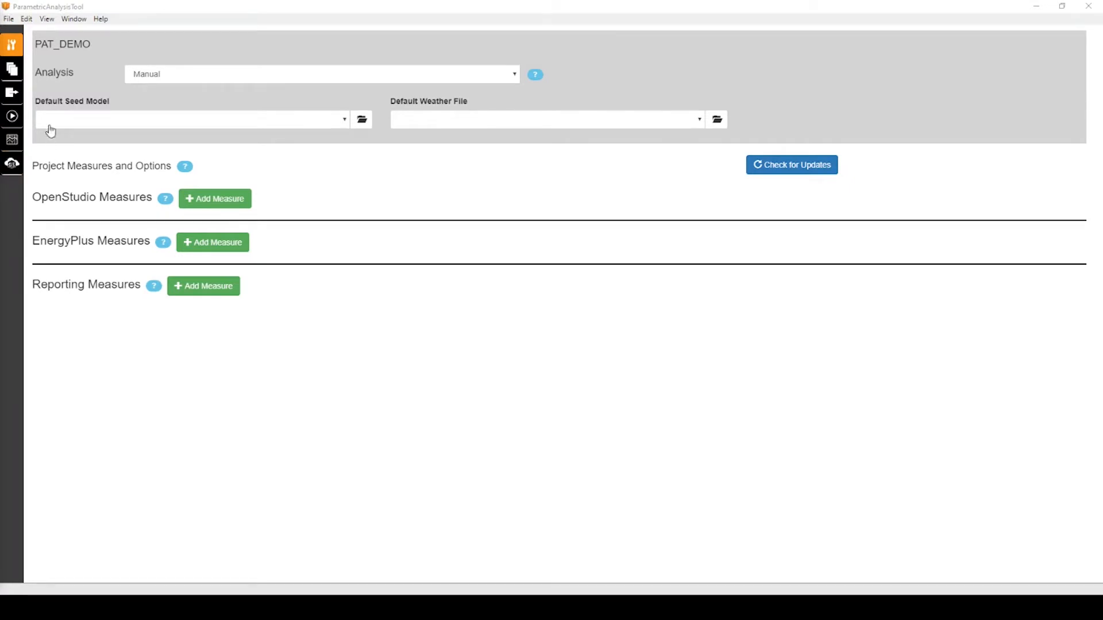
- Choose the Manual analysis type and load Chicago_Medium_Office.osm as the default seed model
left_click(143, 78)
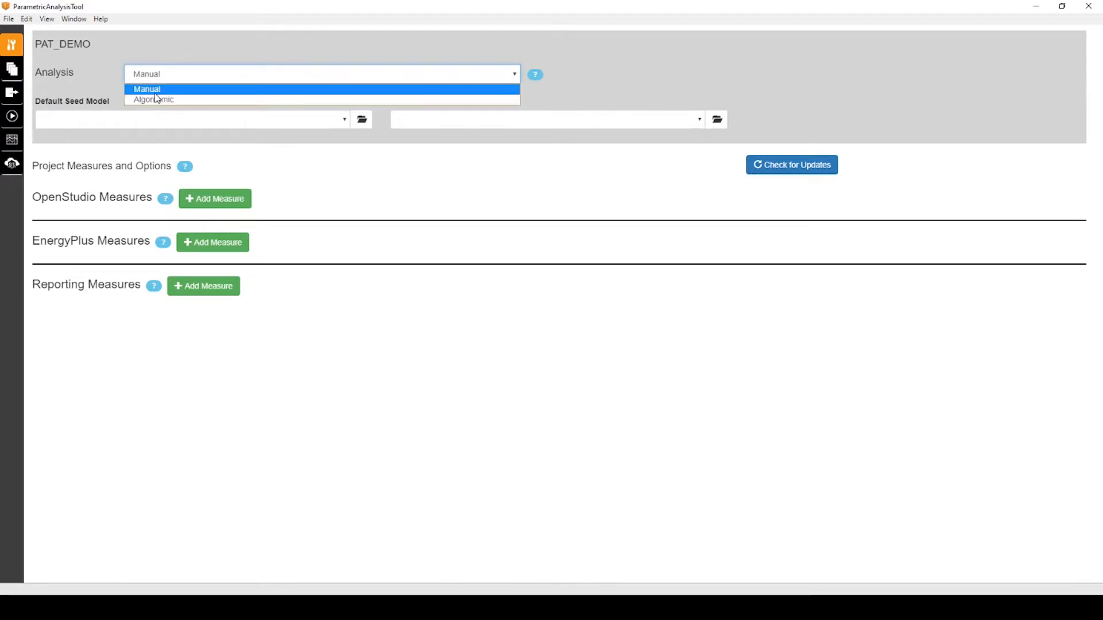
left_click(156, 92)
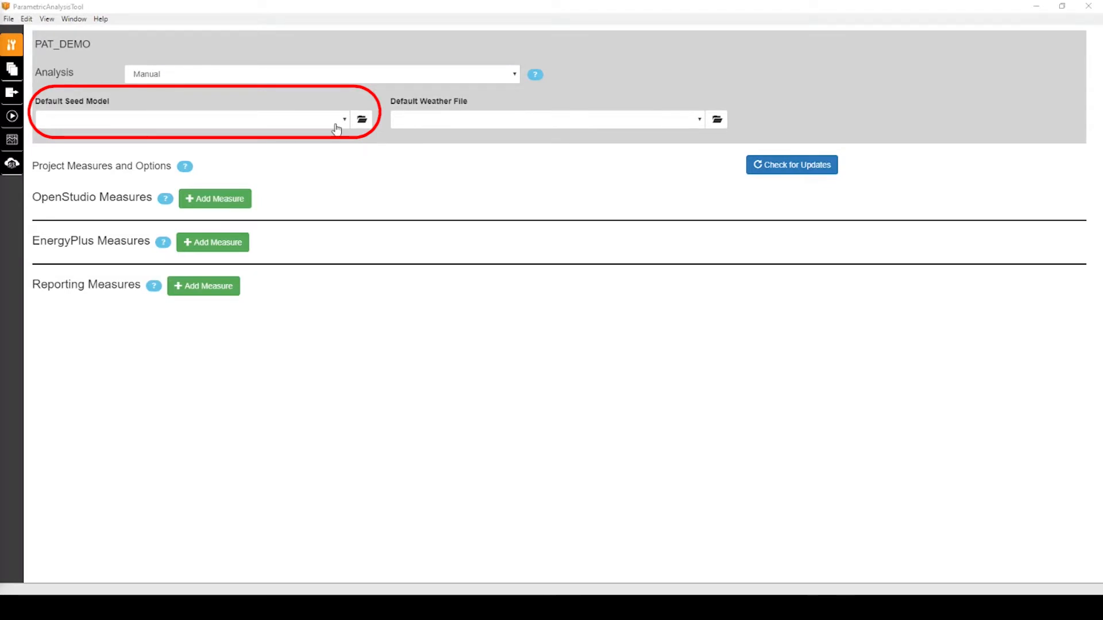
left_click(361, 119)
left_click(424, 164)
left_click(781, 559)
- Load USA_IL_Chicago-OHare.Intl.AP.725300_TMY3.epw as the default weather file
left_click(715, 121)
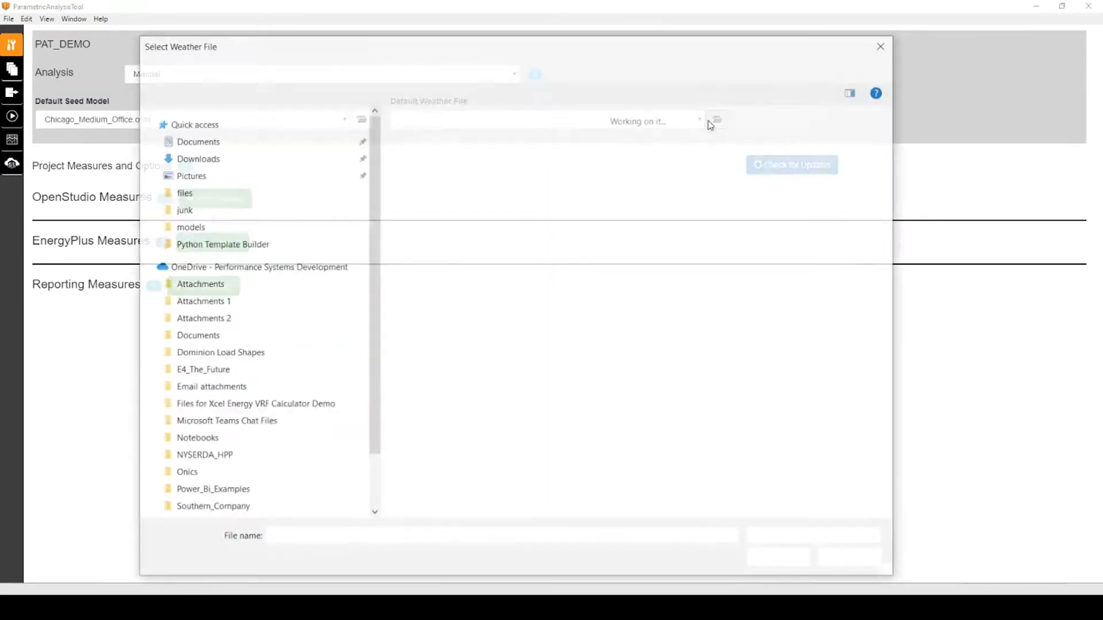
left_click(424, 164)
left_click(781, 560)
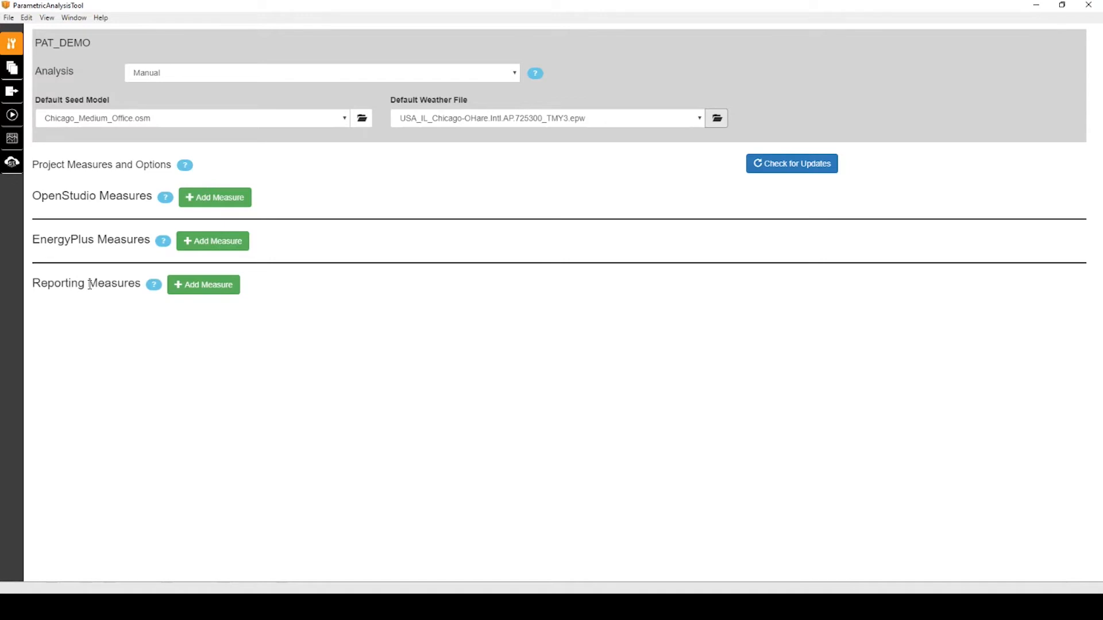
- Open the MyMeasures directory setting and accept the user's Downloads folder
left_click(74, 17)
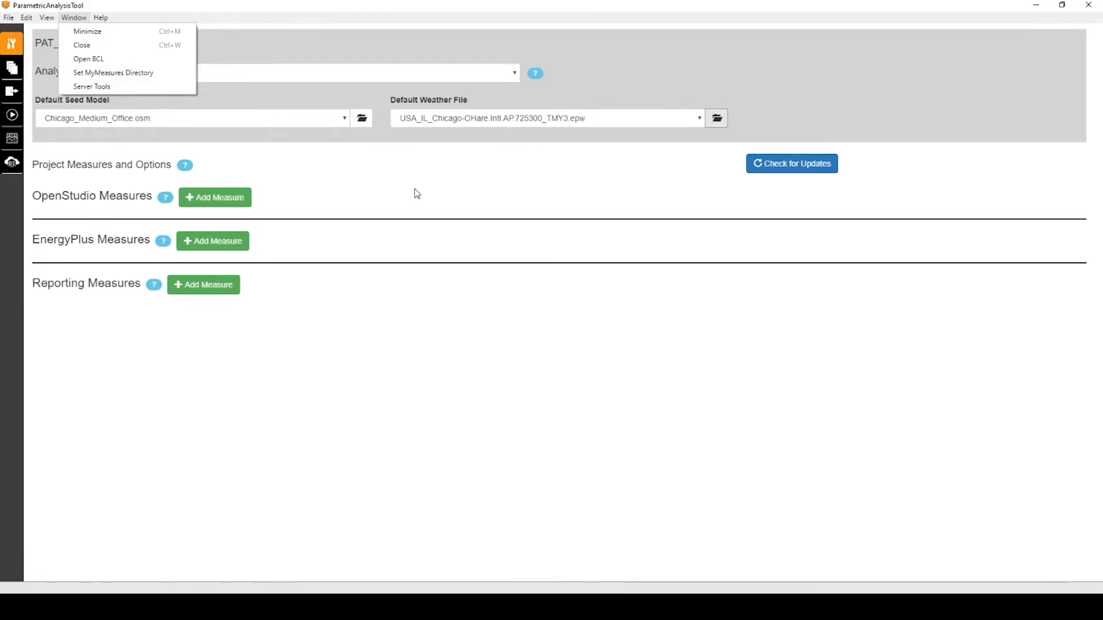
left_click(104, 73)
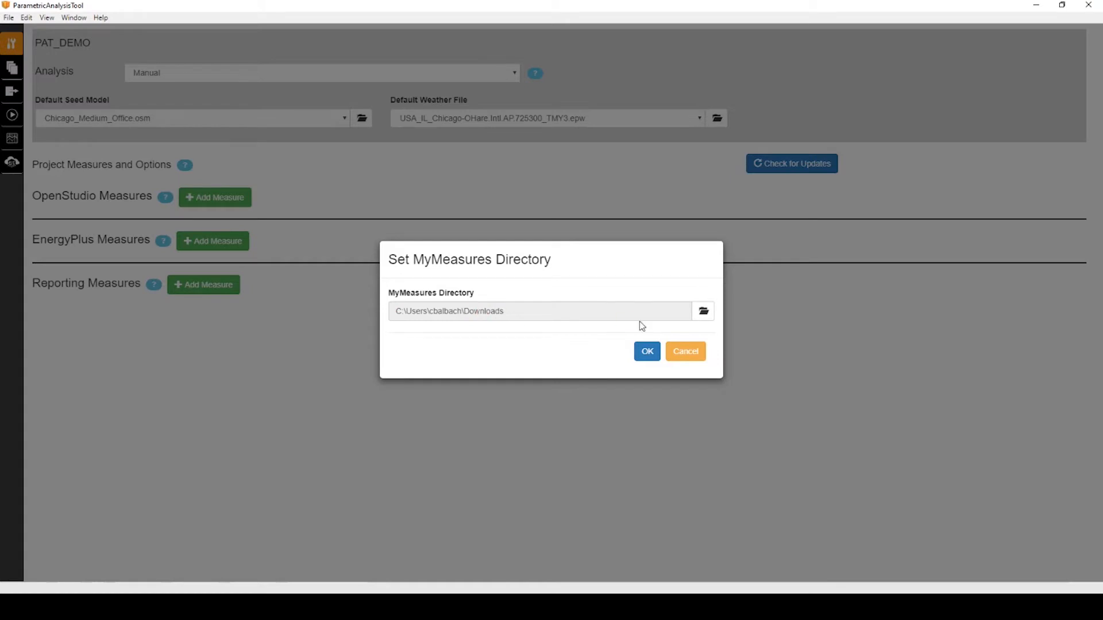
left_click(647, 352)
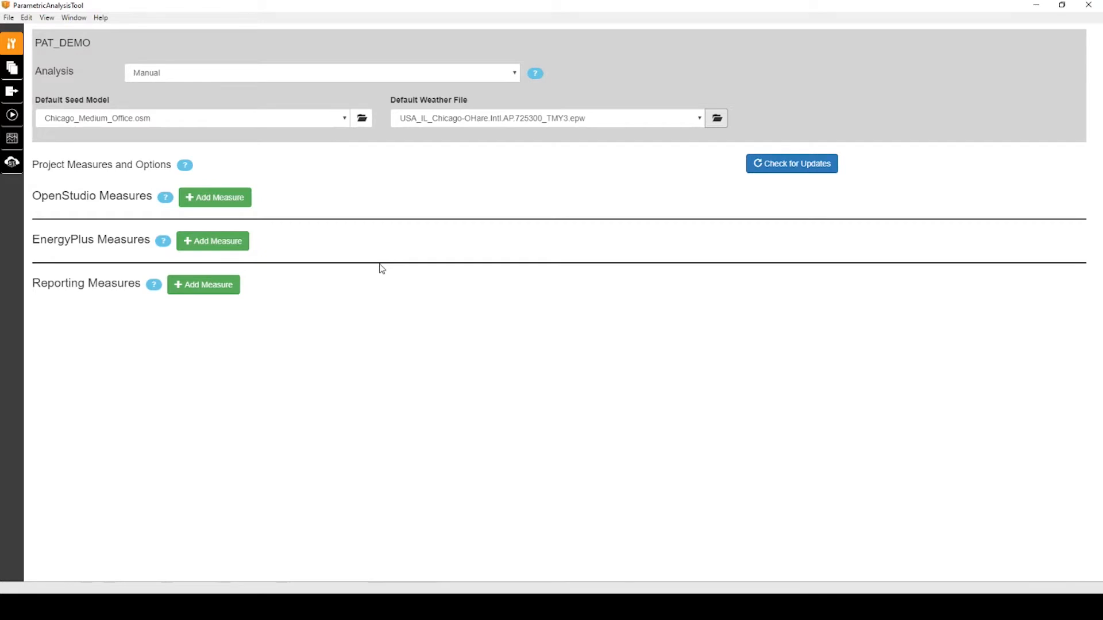
- Filter the library for OpenStudio measures to the online BCL and download the Add Remove Or Replace Window Overhangs measure
left_click(216, 198)
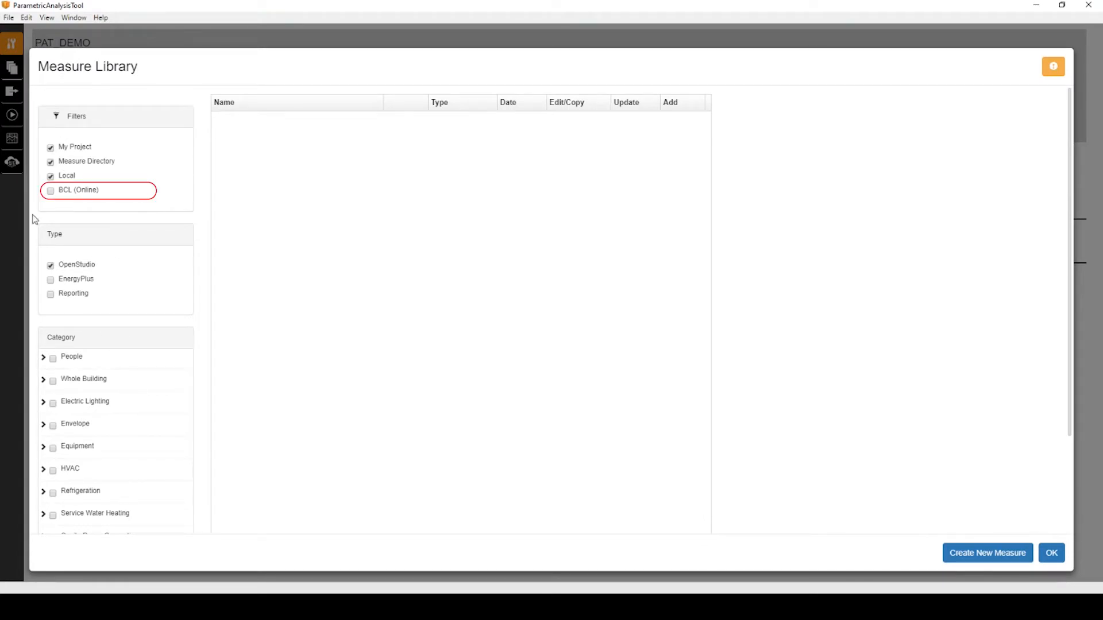
left_click(50, 191)
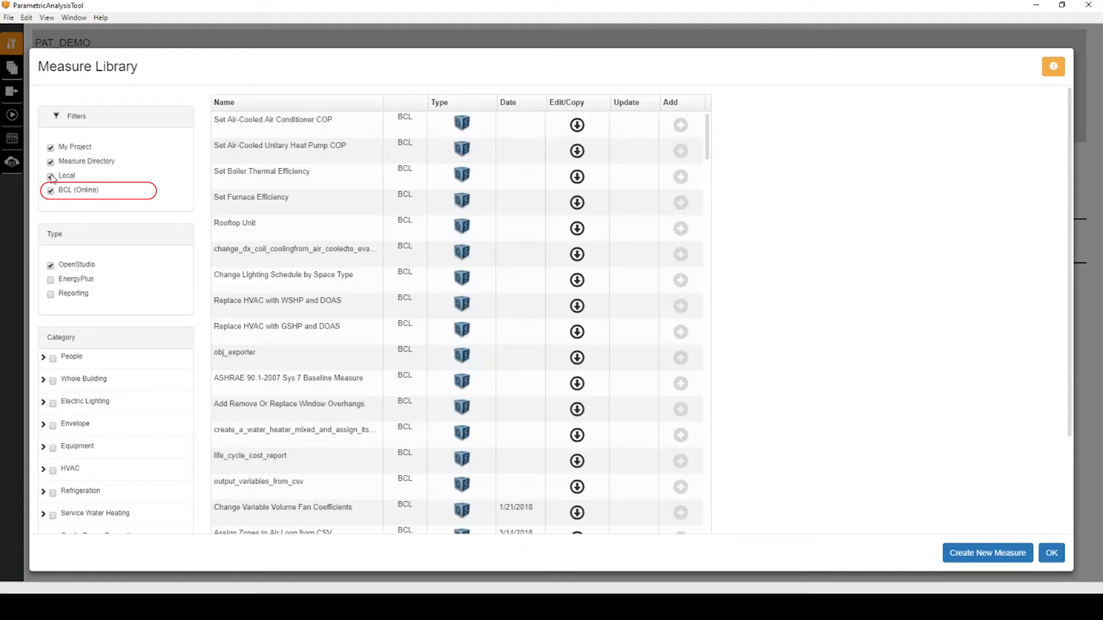
left_click(50, 176)
left_click(50, 162)
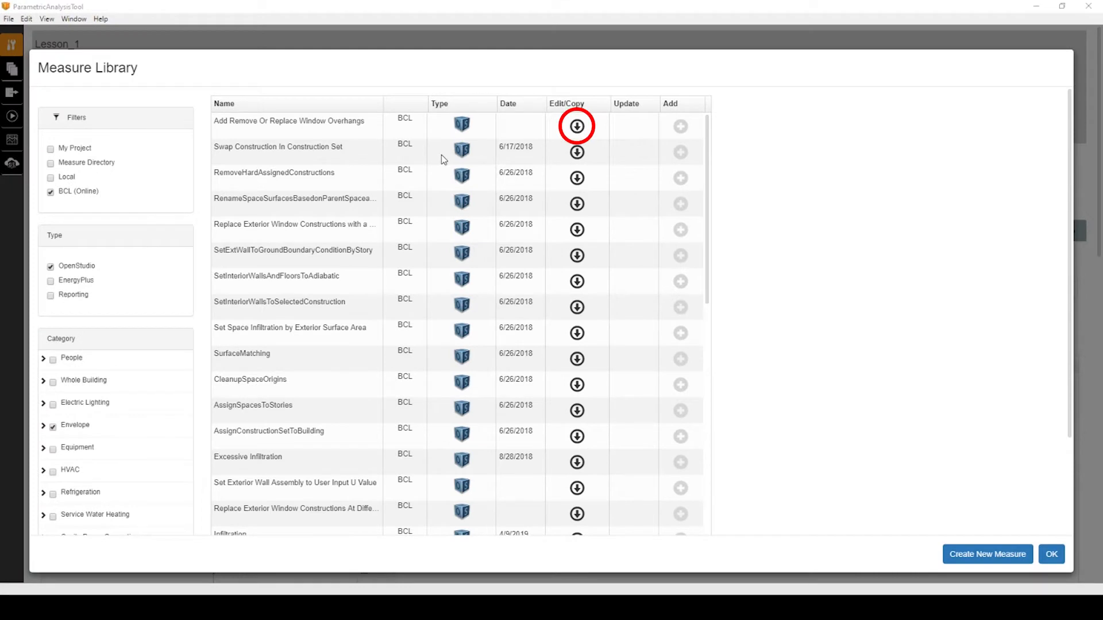
left_click(578, 127)
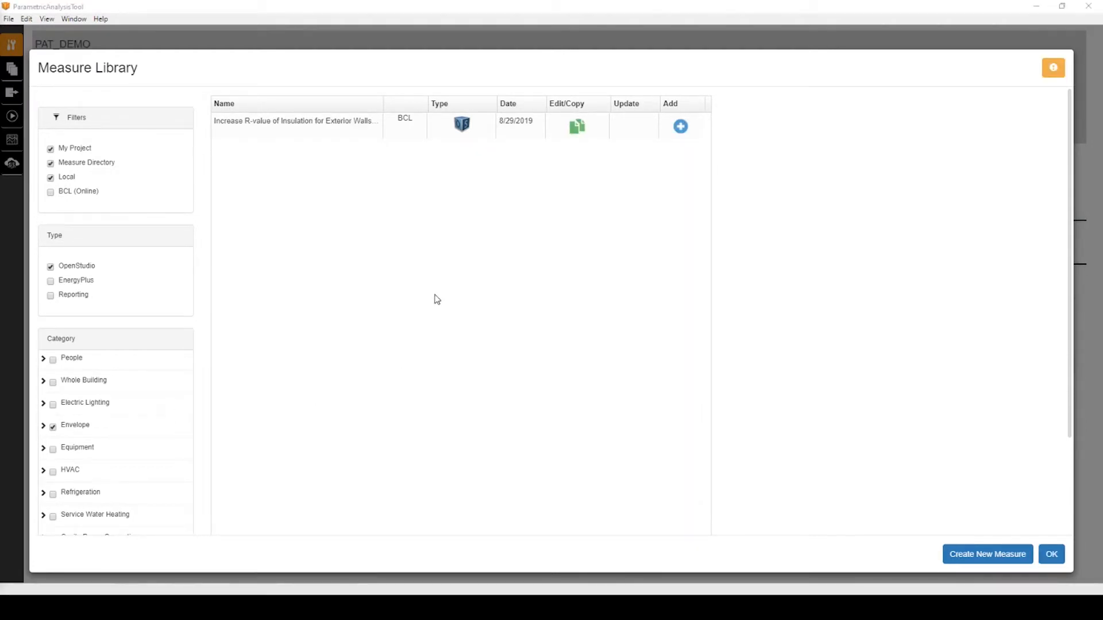
- Add the Increase R-value of Insulation for Exterior Walls to a Specific Value measure to the project and create an option for it
left_click(680, 127)
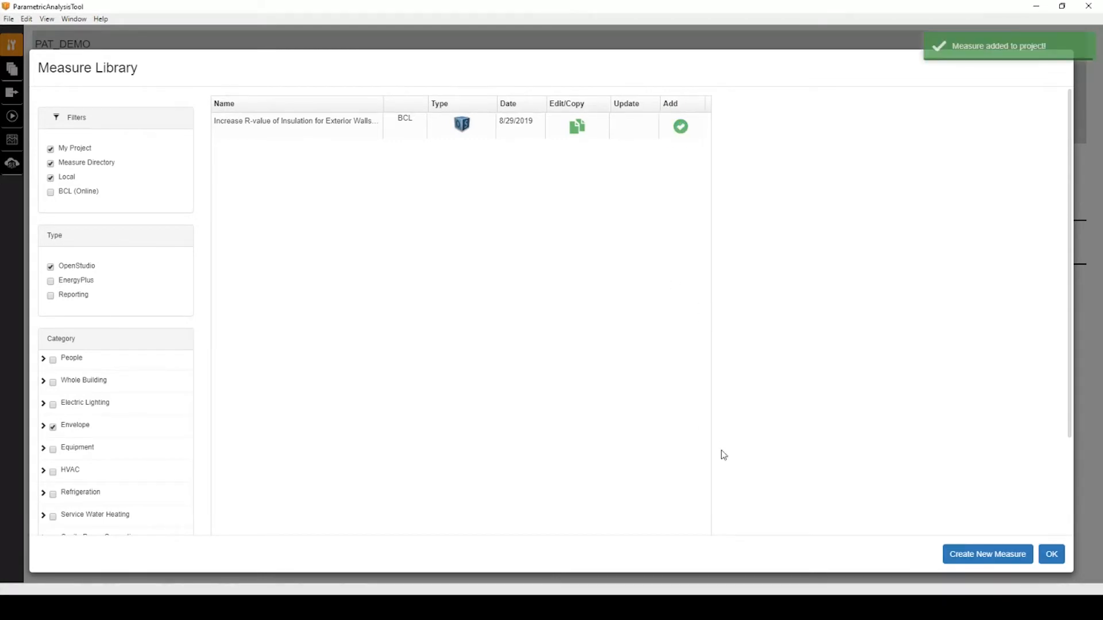
left_click(1052, 556)
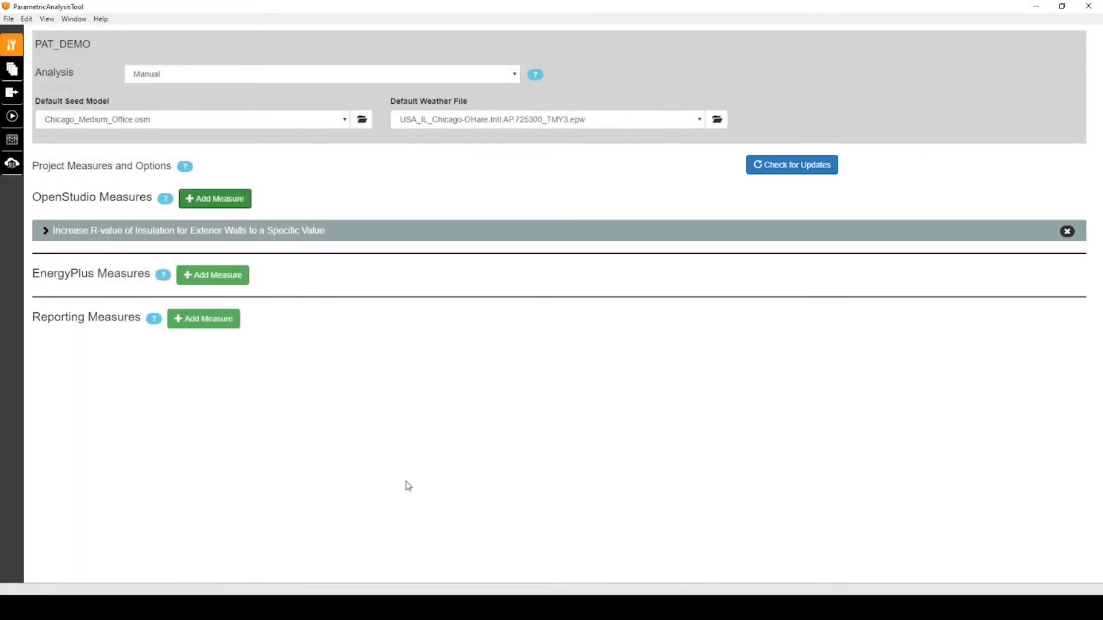
left_click(112, 232)
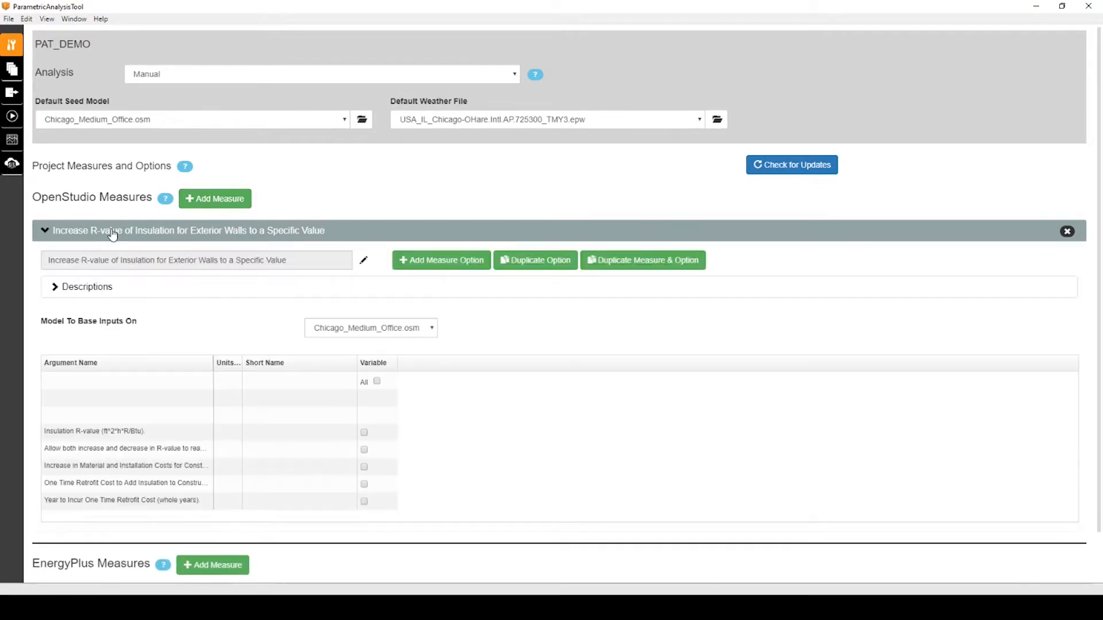
left_click(439, 261)
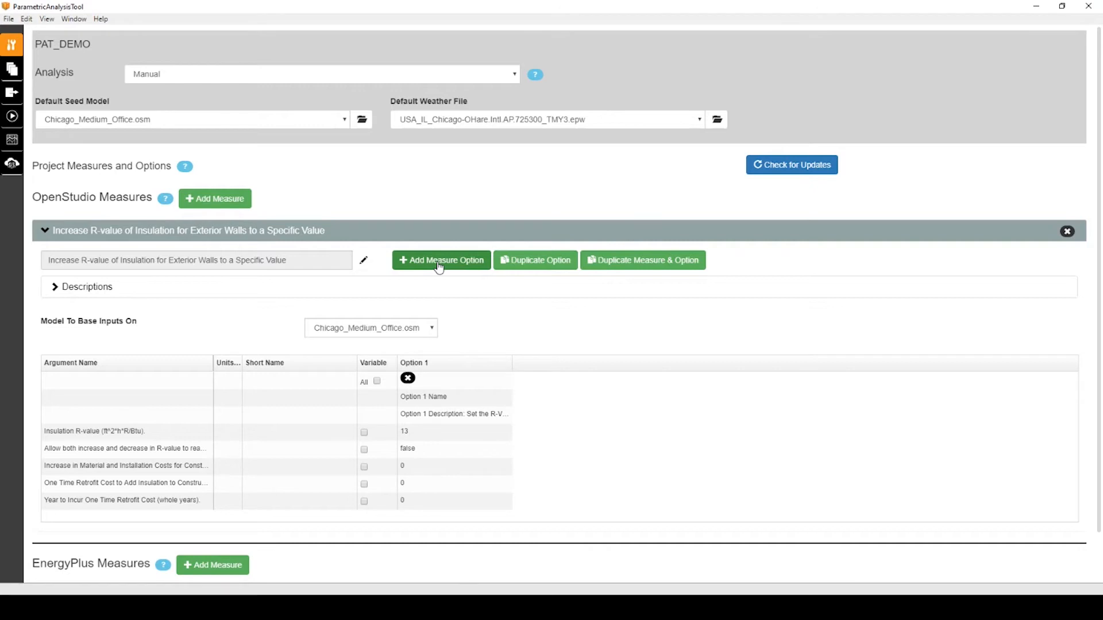
- Set the insulation R-value of Option 1 to 40 and name the option "INsuklate Walls to R40"
left_click(410, 431)
left_click_drag(410, 431, 386, 433)
type("40")
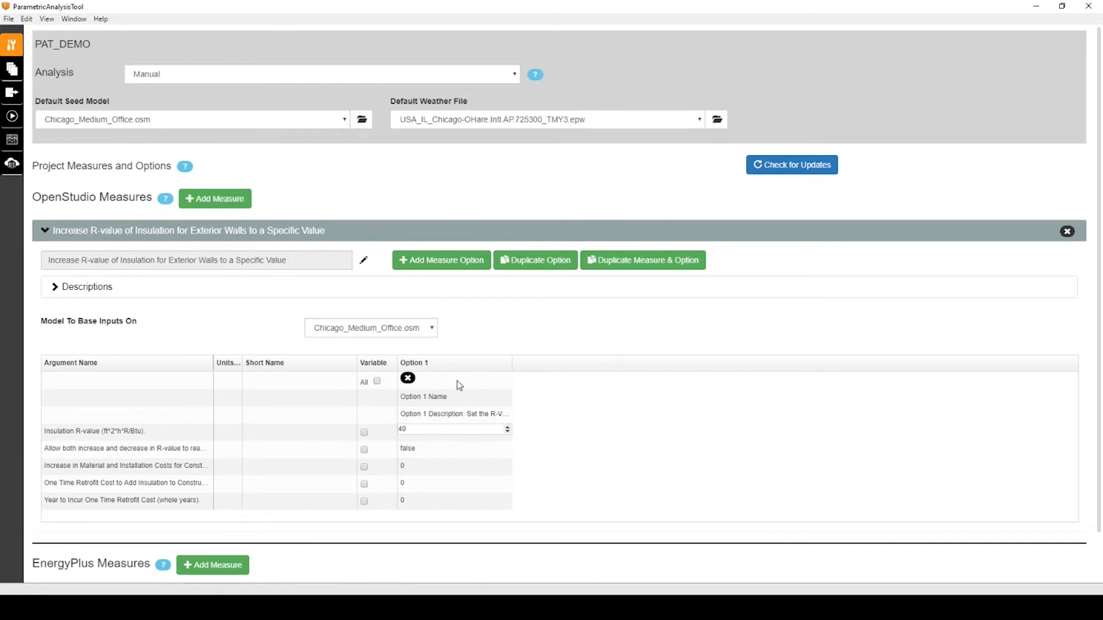
left_click(435, 397)
left_click(435, 396)
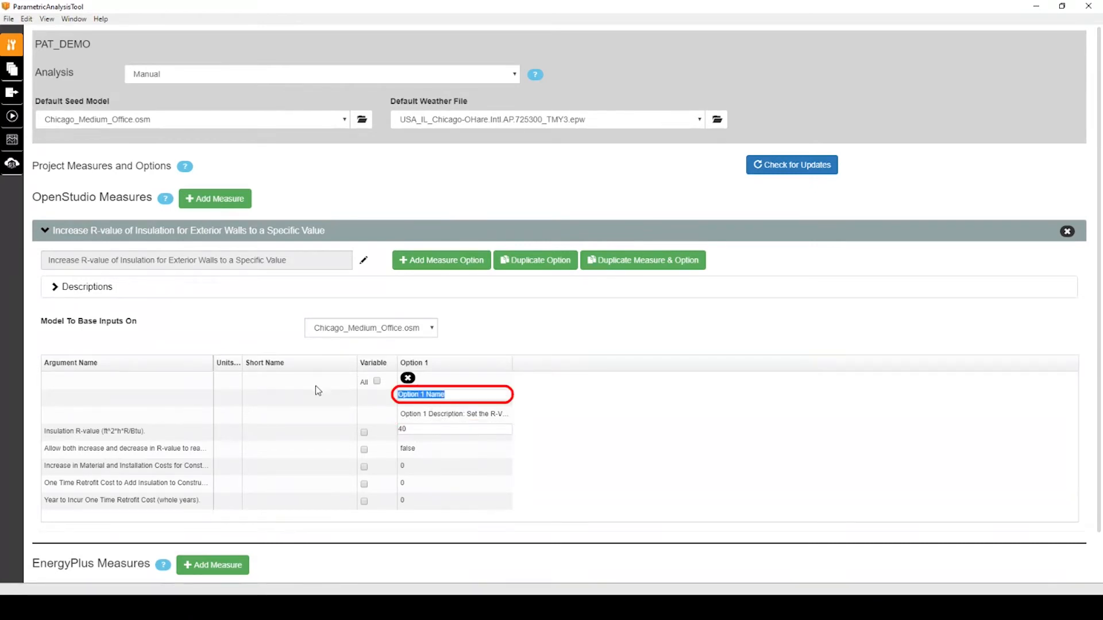
type("INsuklate Walls to R40")
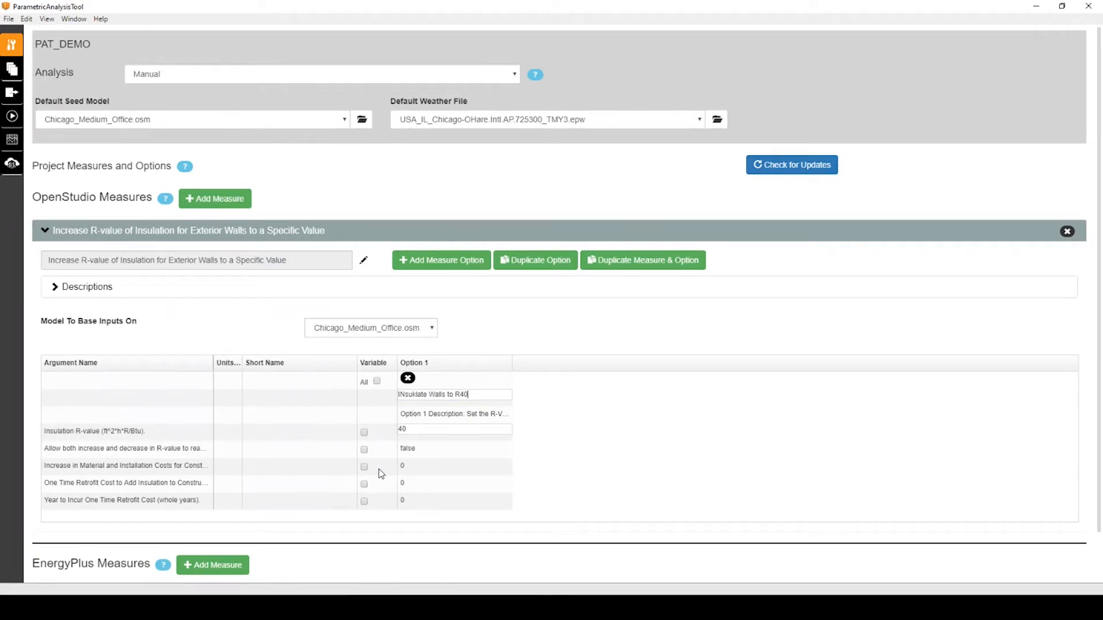
- Set Option 1's increase in material and installation costs to 1.75
left_click(410, 466)
left_click_drag(411, 464, 376, 469)
type("1.75")
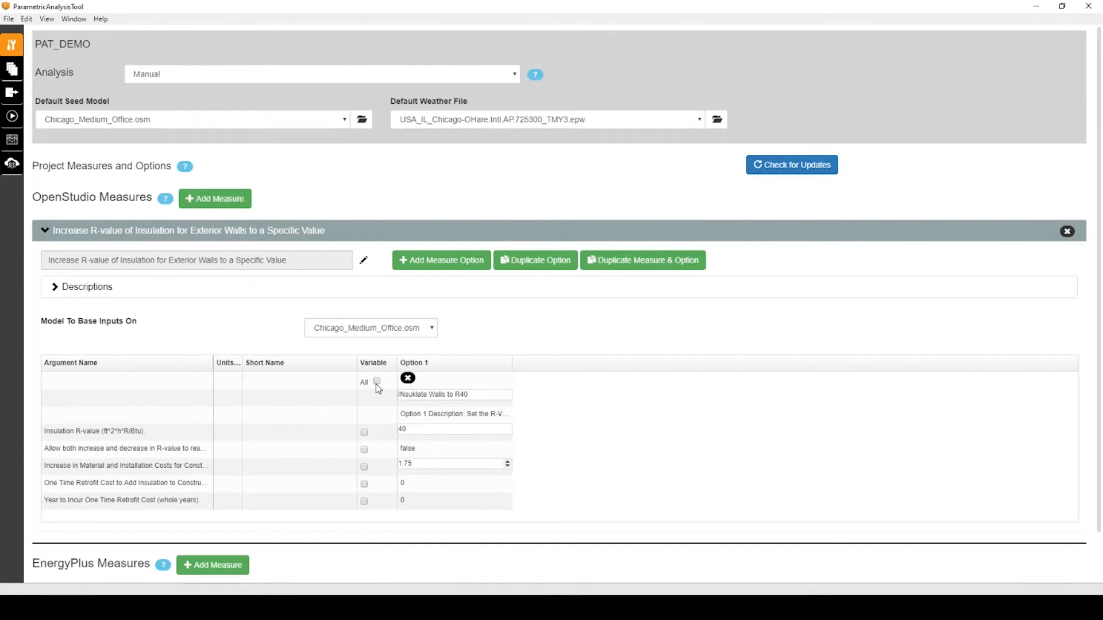
- Correct the spelling of Option 1's name to "Insulate Walls to R40"
left_click(404, 395)
key("BackSpace")
type("n")
key("BackSpace")
type("late")
key("Delete")
key("Delete")
key("Delete")
- Duplicate the wall insulation option and set the copy's insulation R-value to 50, marking that argument as a variable
left_click(537, 261)
left_click(50, 334)
left_click(1005, 379)
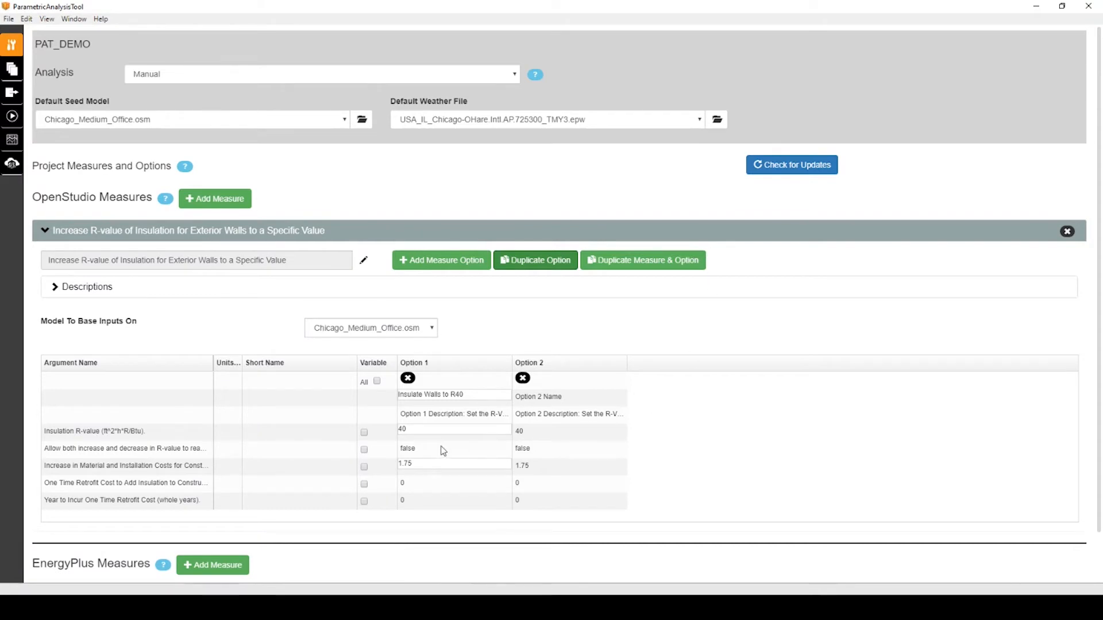
left_click(366, 435)
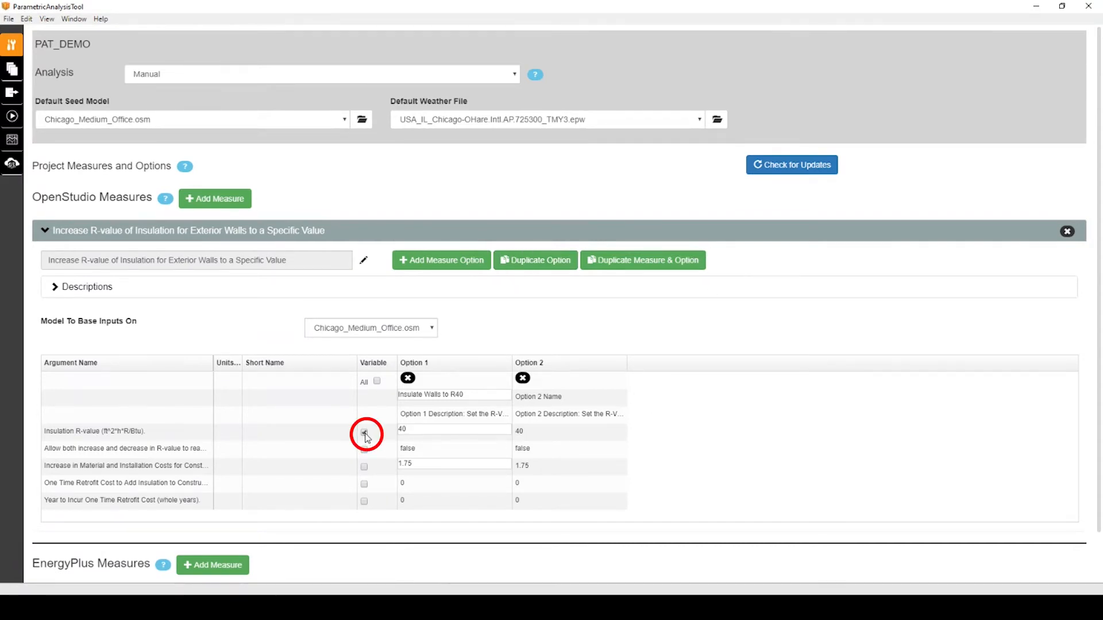
left_click(519, 431)
left_click_drag(530, 428, 488, 429)
type("50")
- Mark the increase in material and installation costs as a variable and set it to 2.50 for Option 2
left_click(365, 466)
left_click(530, 466)
left_click_drag(529, 464, 408, 470)
type("2.50")
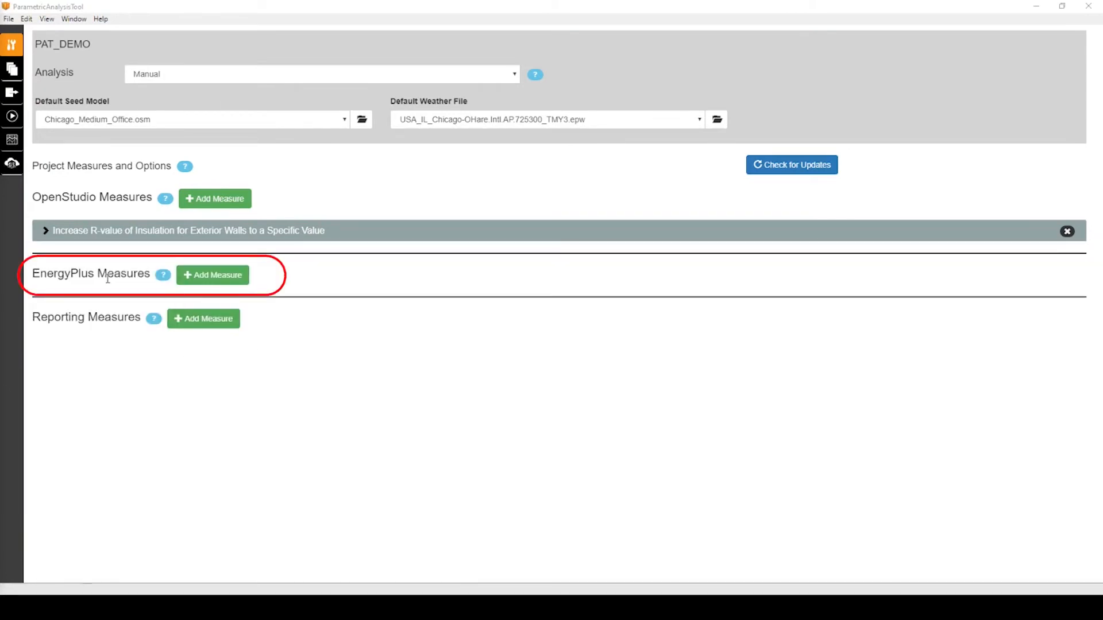
- Open the library for EnergyPlus measures and filter it to online BCL measures in the HVAC category only
left_click(212, 280)
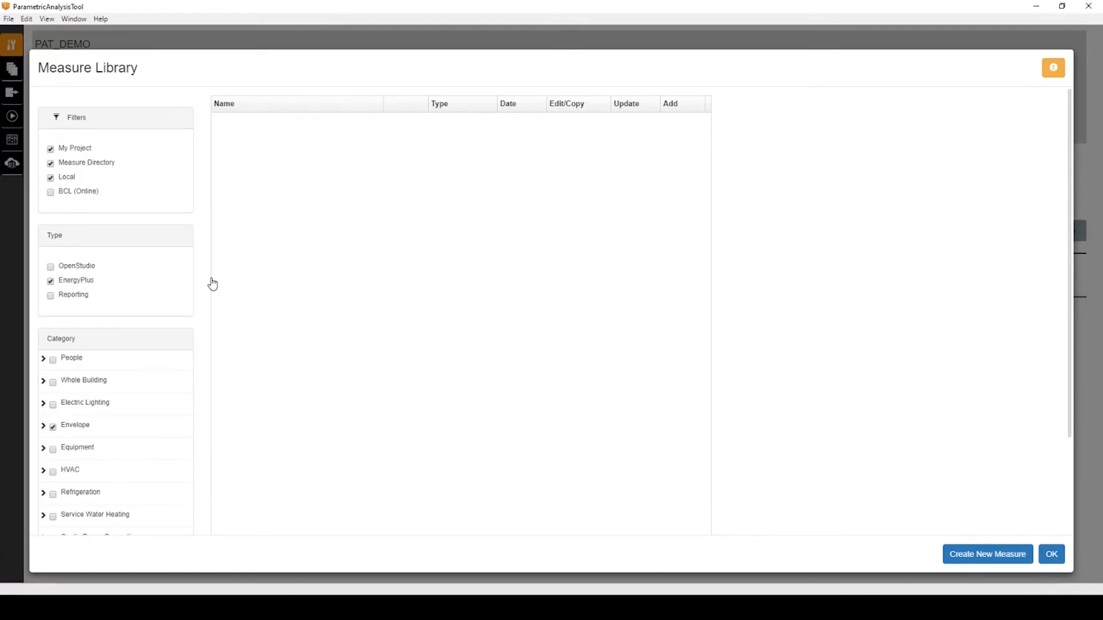
left_click(51, 150)
left_click(50, 163)
left_click(50, 177)
left_click(50, 192)
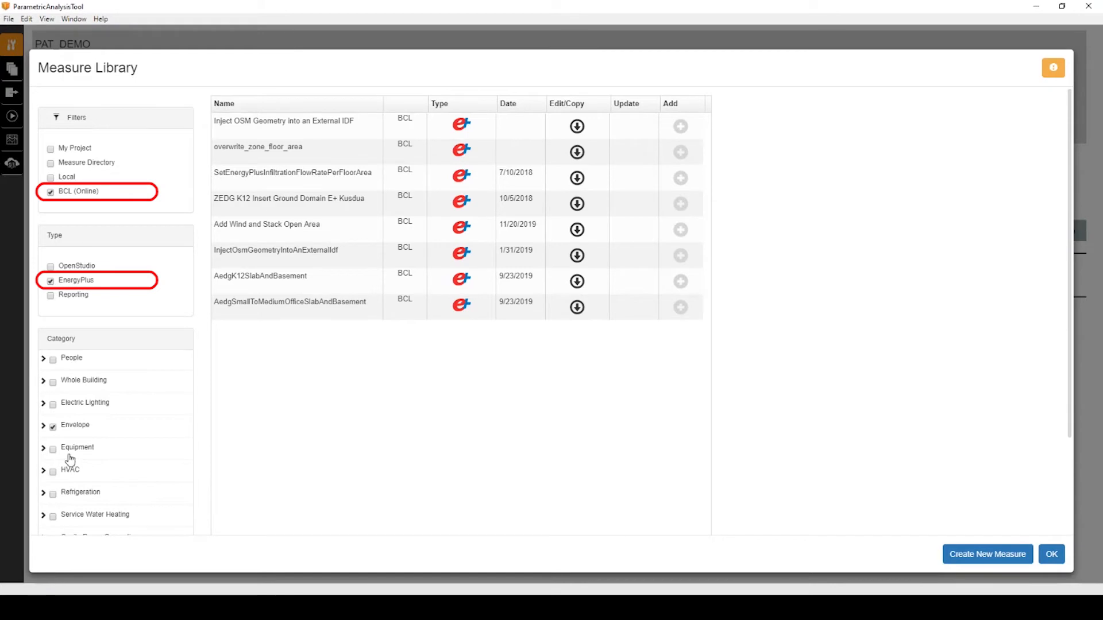
left_click(53, 427)
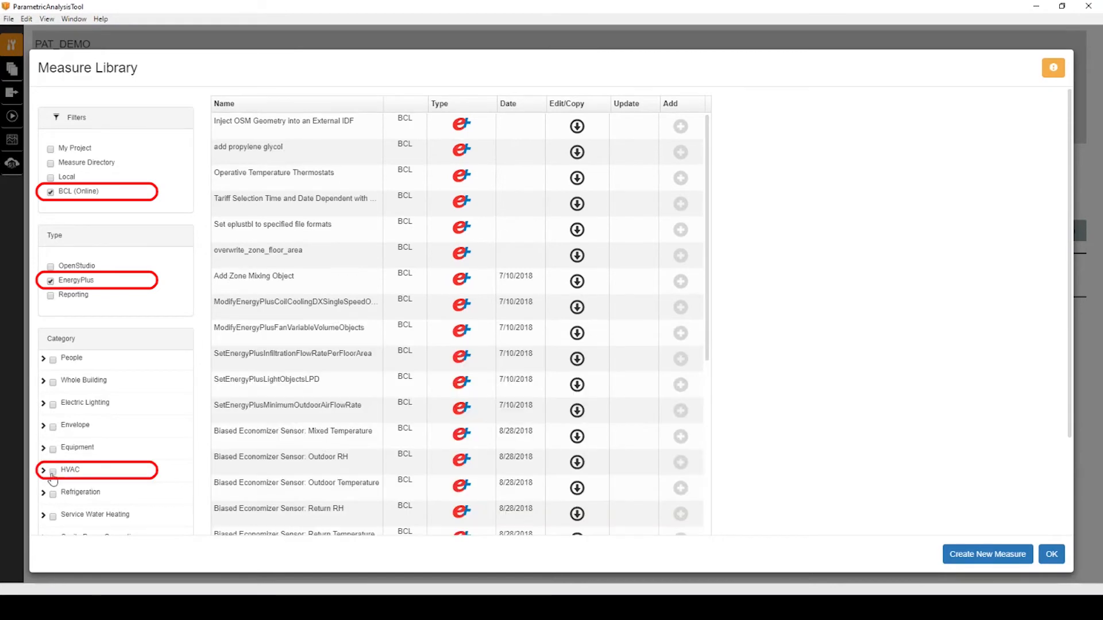
left_click(52, 474)
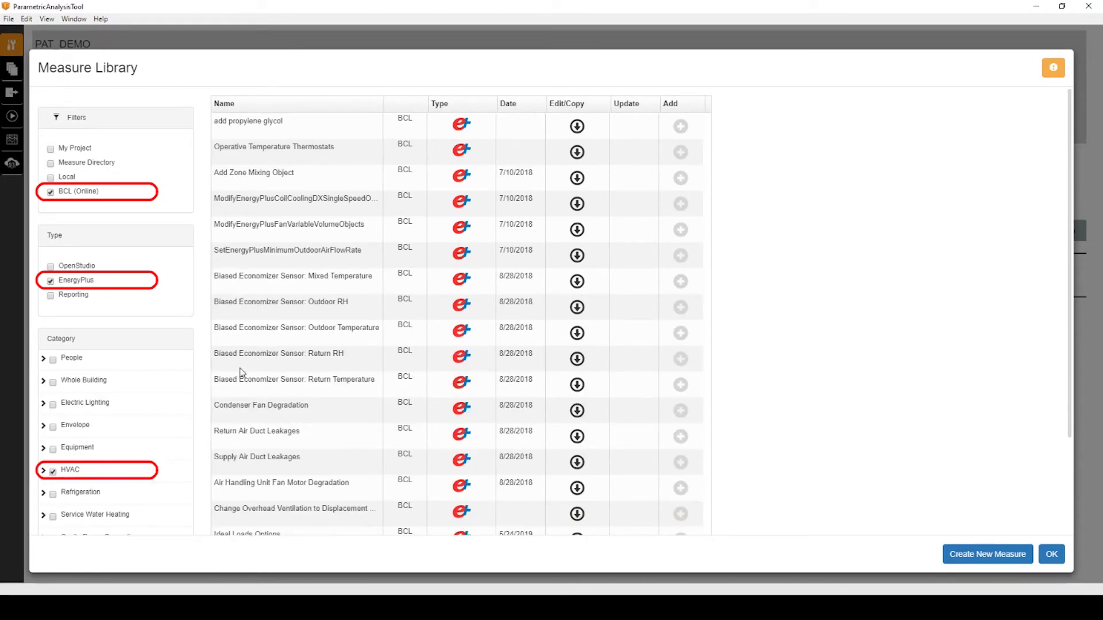
- Download the Change Overhead Ventilation to Displacement Ventilation measure and add it to the project
scroll(246, 371, "down", 3)
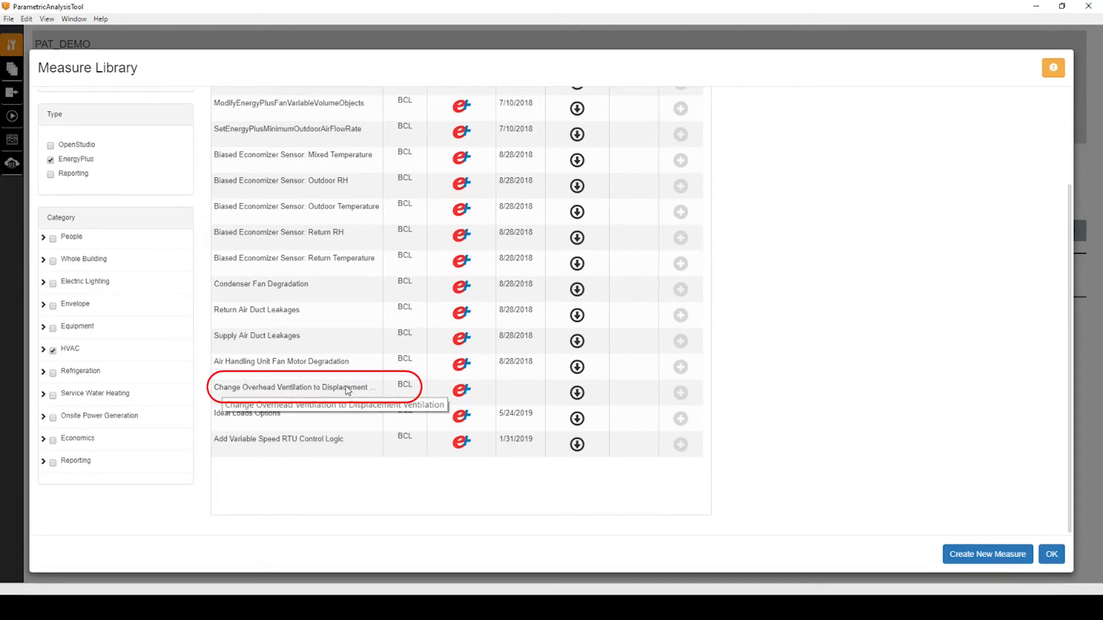
left_click(576, 394)
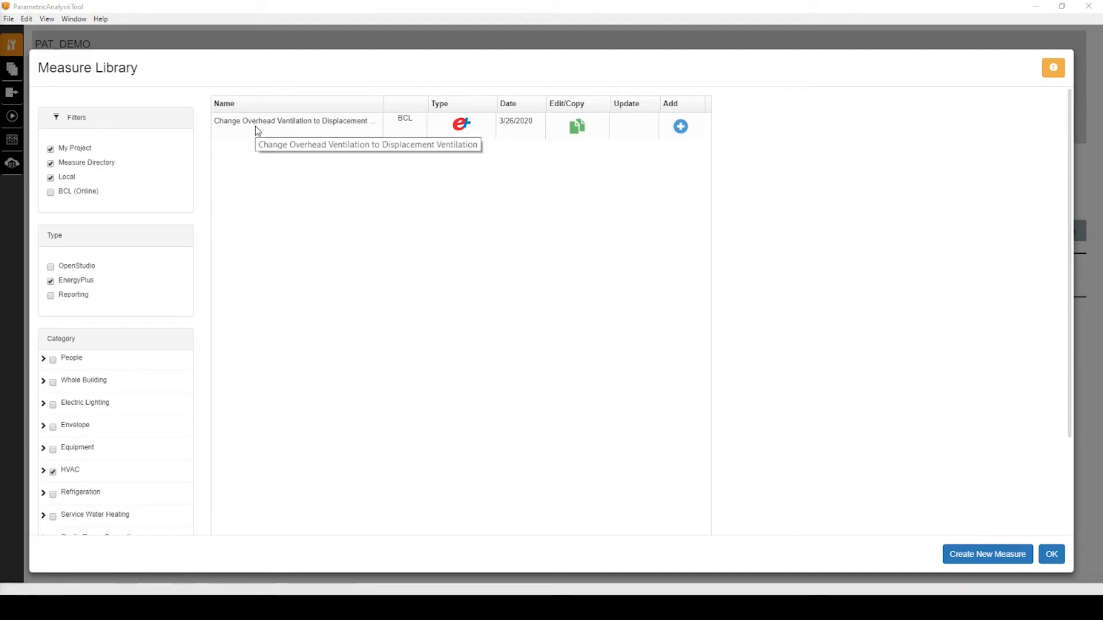
left_click(682, 128)
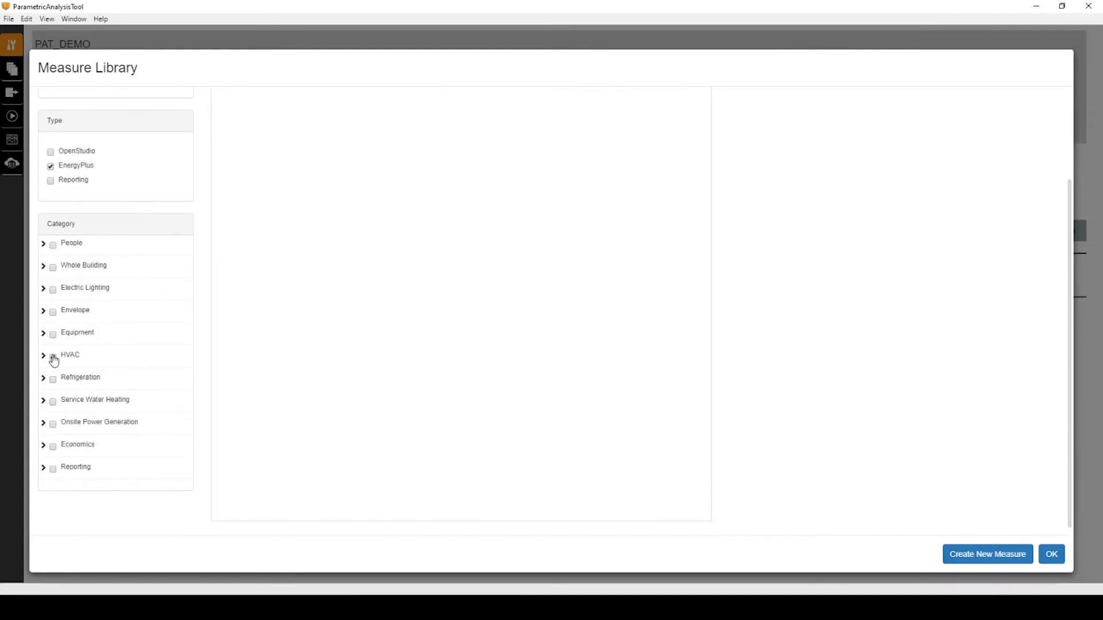
- Switch the EnergyPlus measure category filter from HVAC to Economics and include online BCL measures
scroll(53, 360, "up", 2)
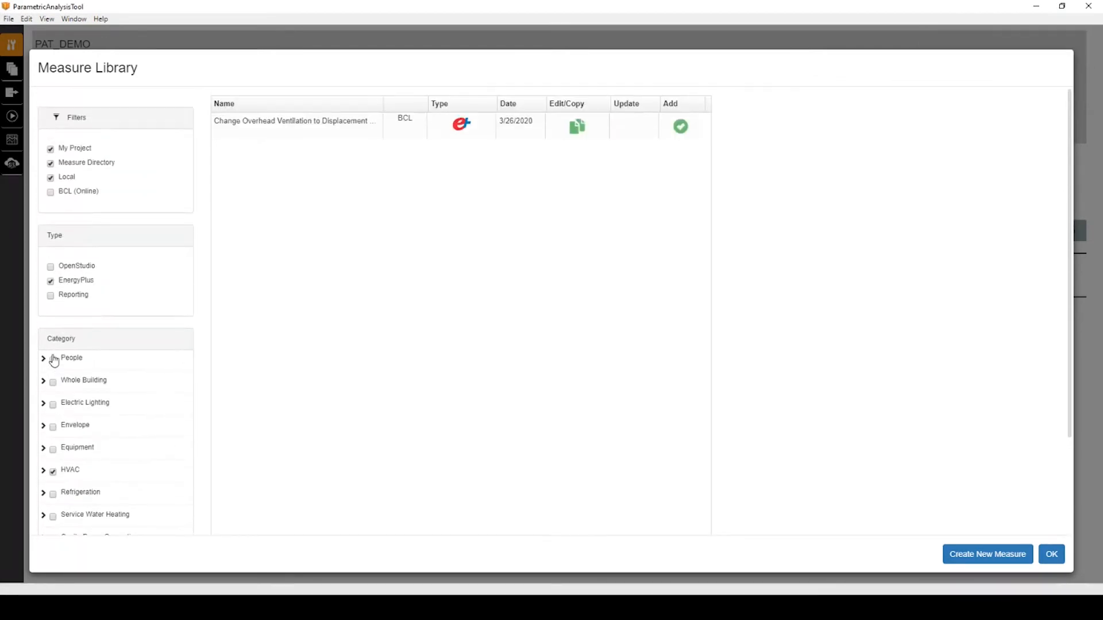
scroll(54, 361, "down", 2)
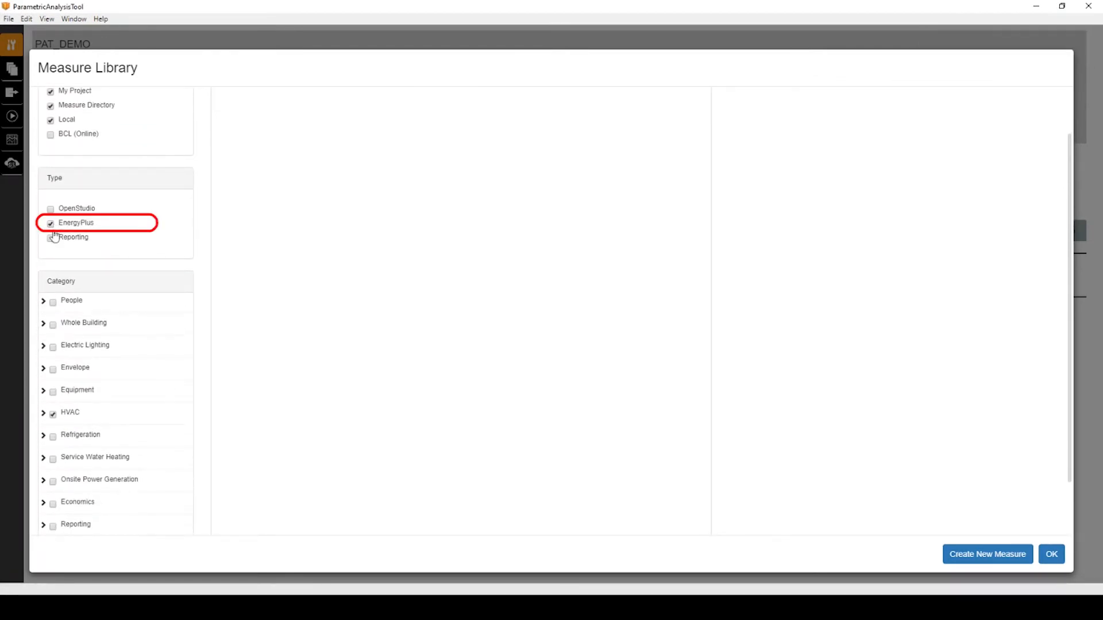
scroll(69, 459, "down", 2)
left_click(53, 441)
left_click(53, 350)
scroll(157, 308, "up", 4)
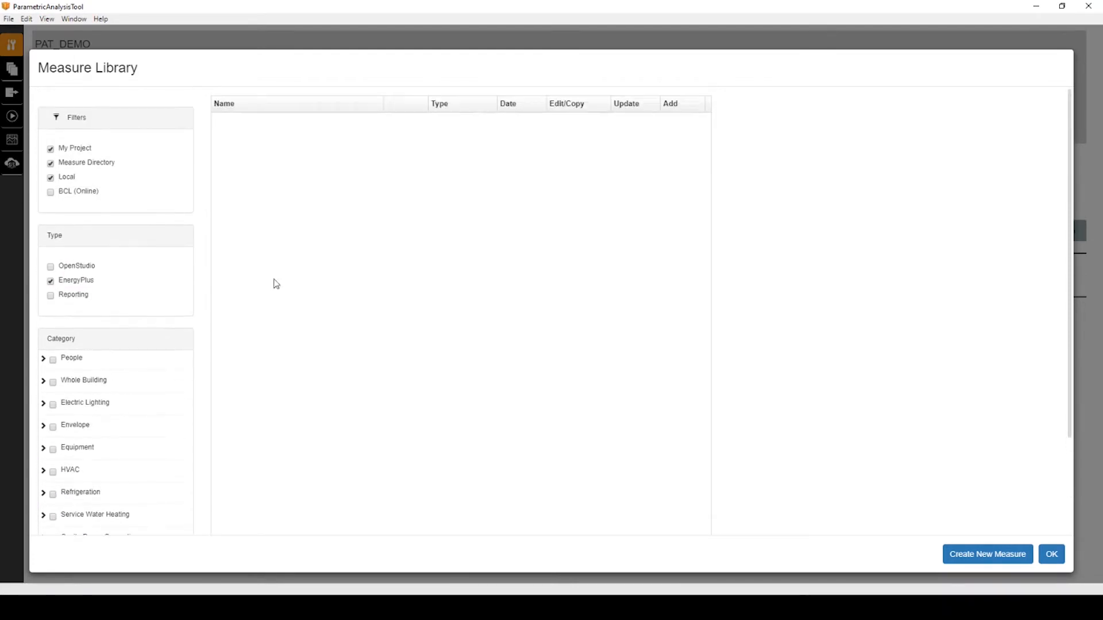
left_click(50, 192)
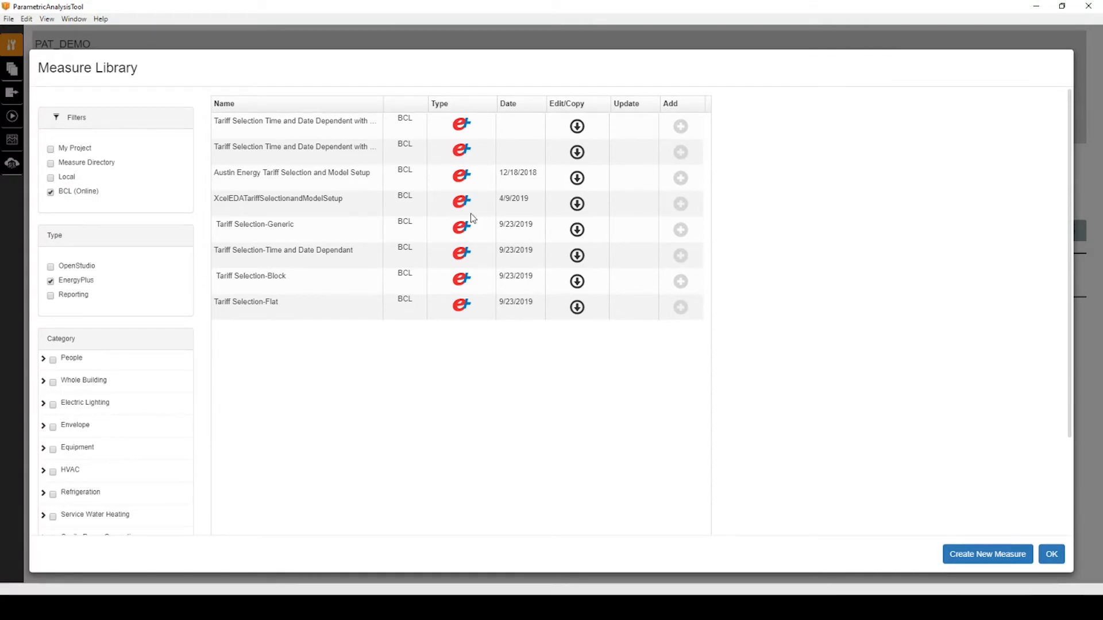
- Close the measure library and add an option to the Change Overhead Ventilation to Displacement Ventilation measure
left_click(1052, 555)
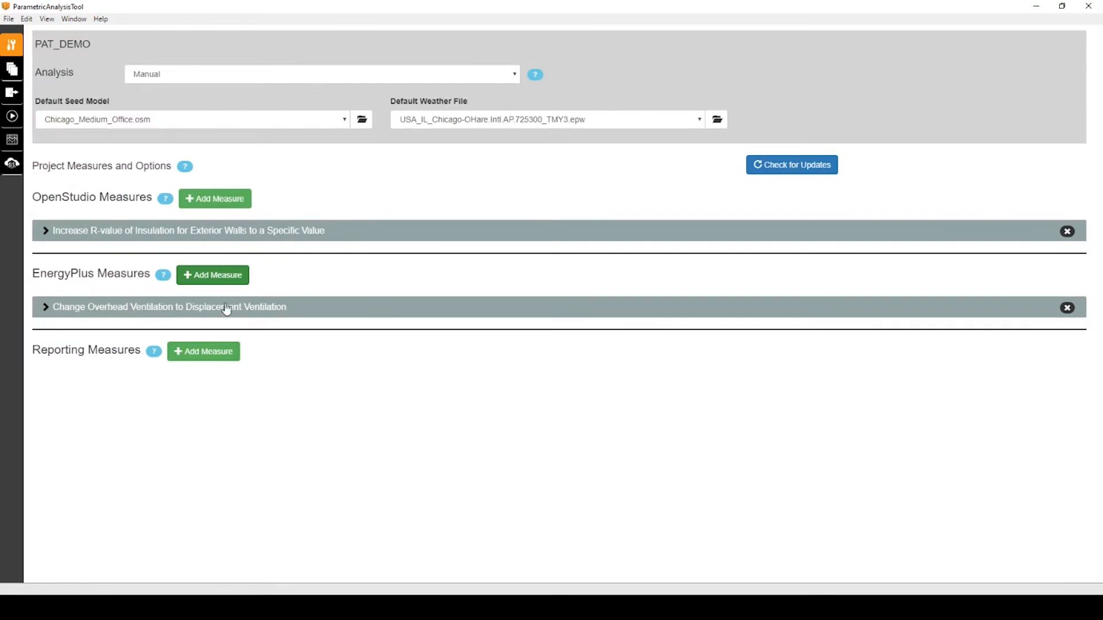
left_click(175, 310)
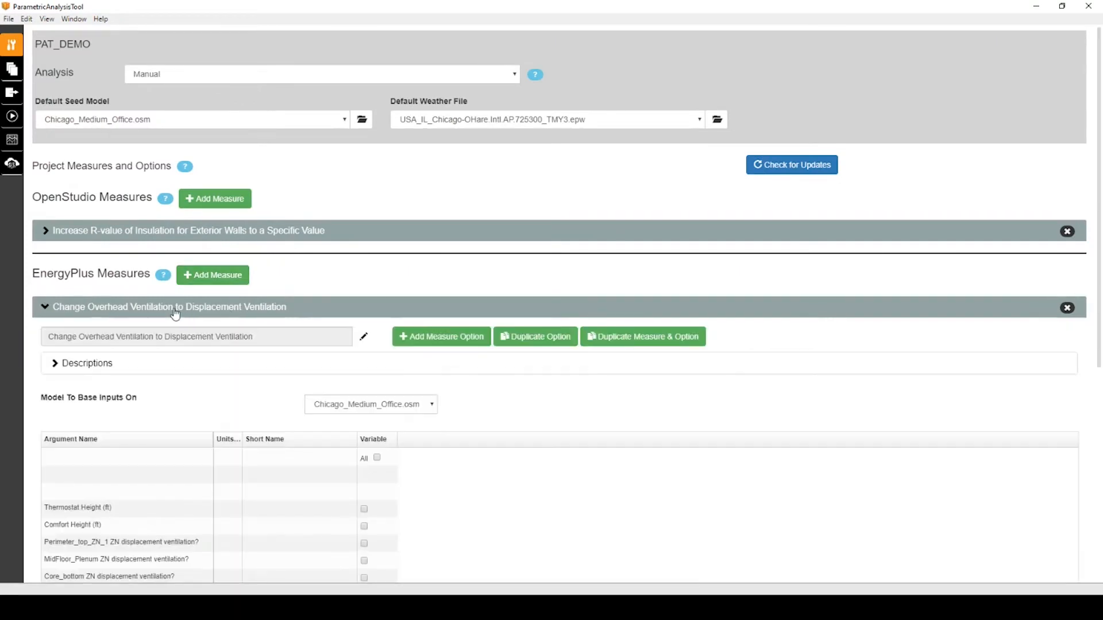
scroll(197, 273, "down", 1)
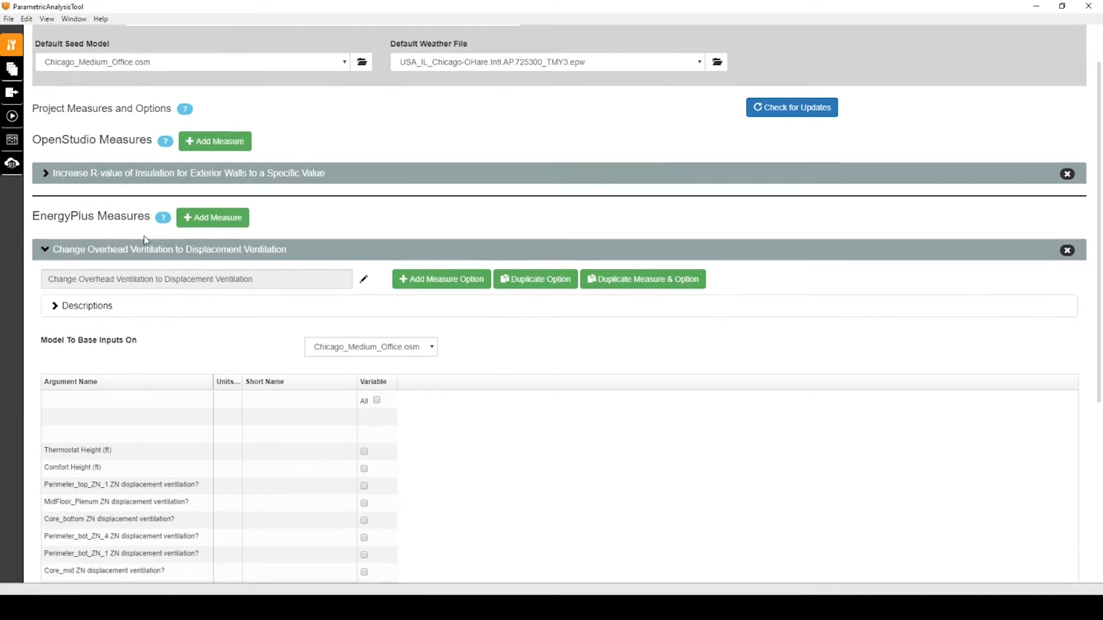
scroll(198, 274, "down", 2)
left_click(451, 166)
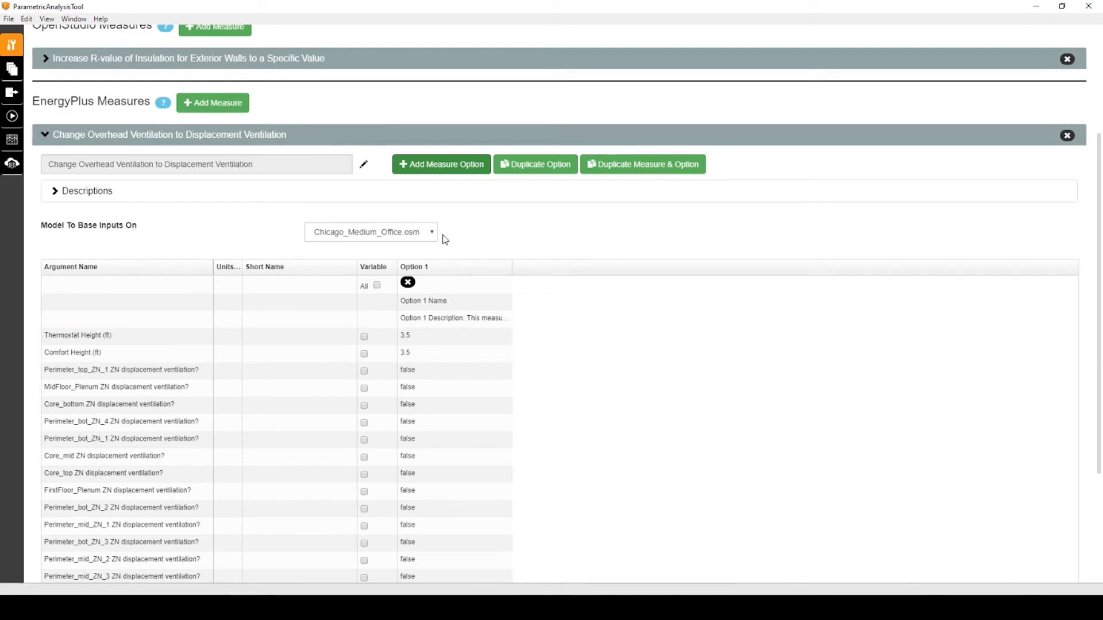
- Duplicate Option 1 within the displacement ventilation measure
left_click(531, 172)
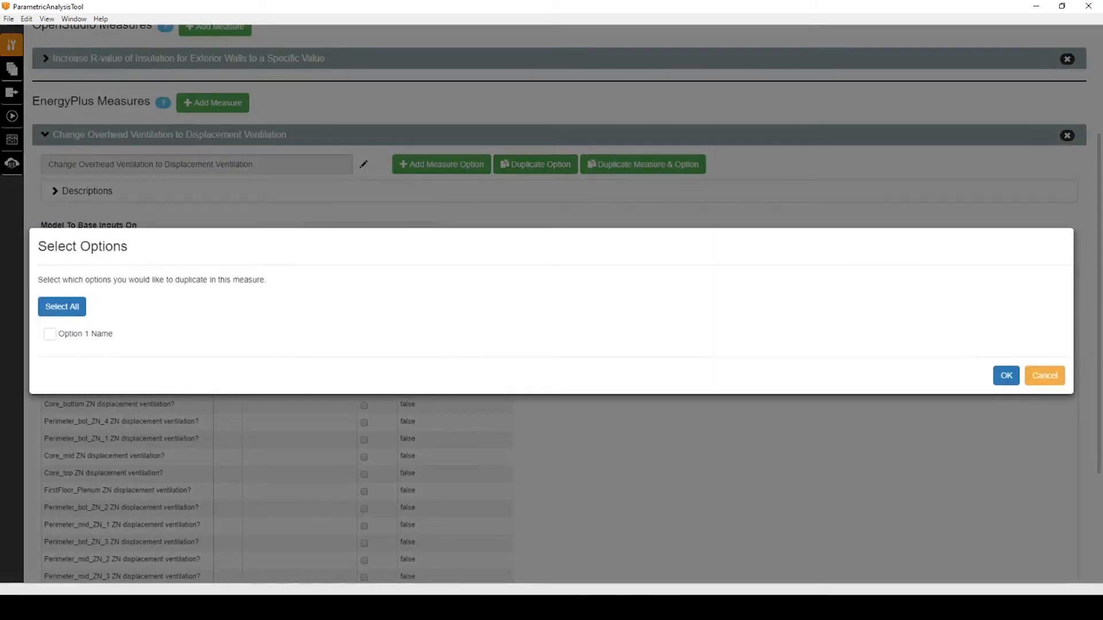
left_click(50, 334)
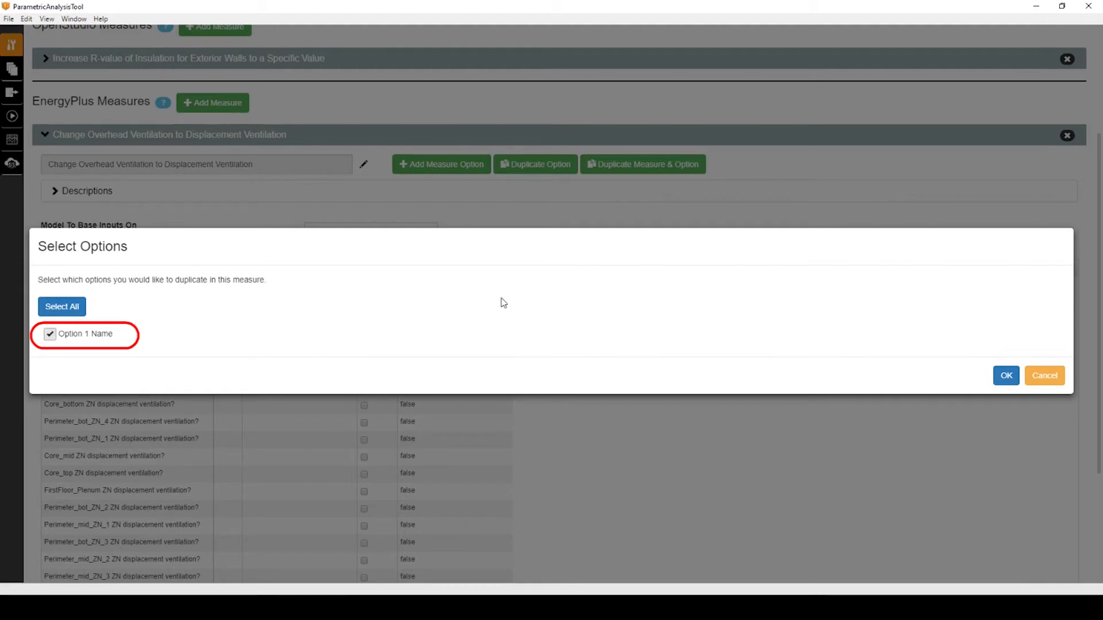
left_click(1006, 376)
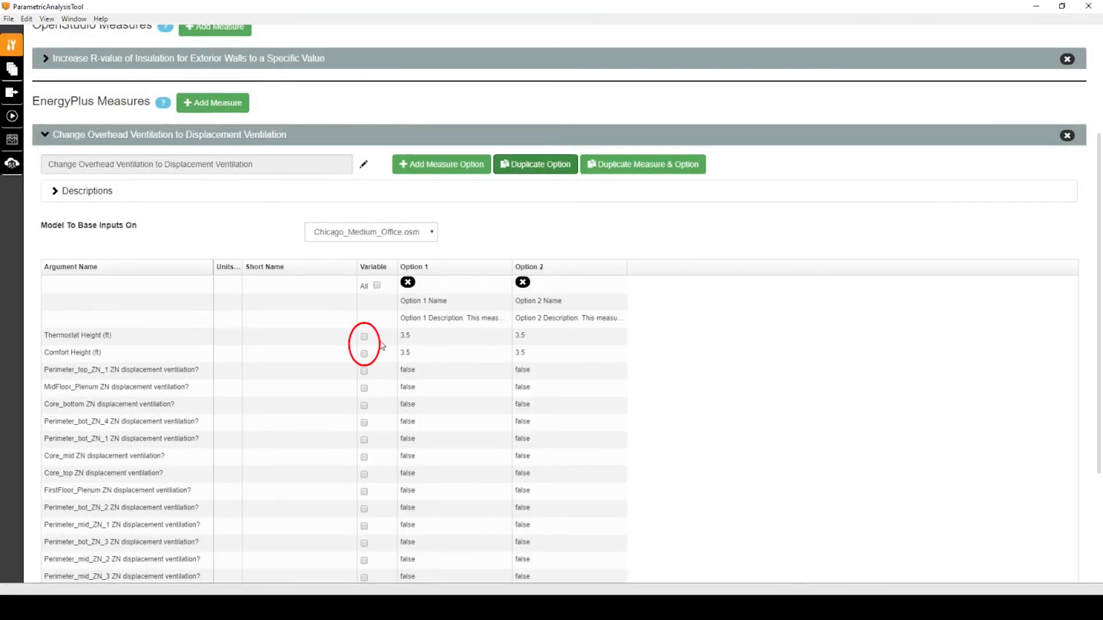
- Mark Thermostat Height and Comfort Height as variables, set both to 4.5 ft for Option 2, and collapse the measure
left_click(364, 337)
left_click(364, 354)
double_click(526, 334)
type("4.5")
scroll(543, 366, "down", 2)
double_click(528, 251)
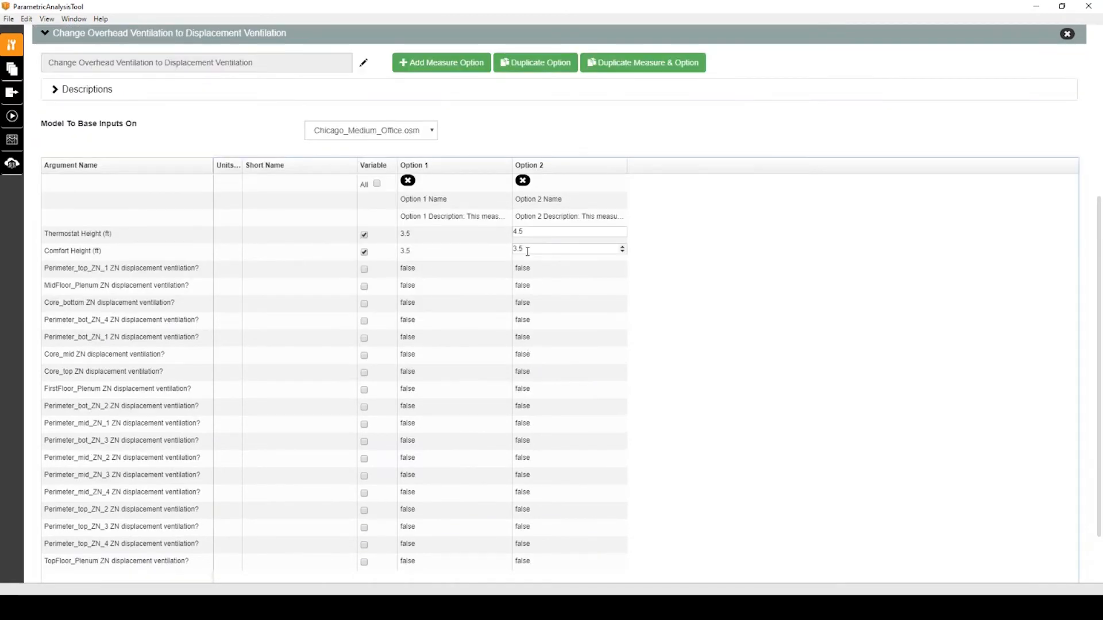
type("4.5")
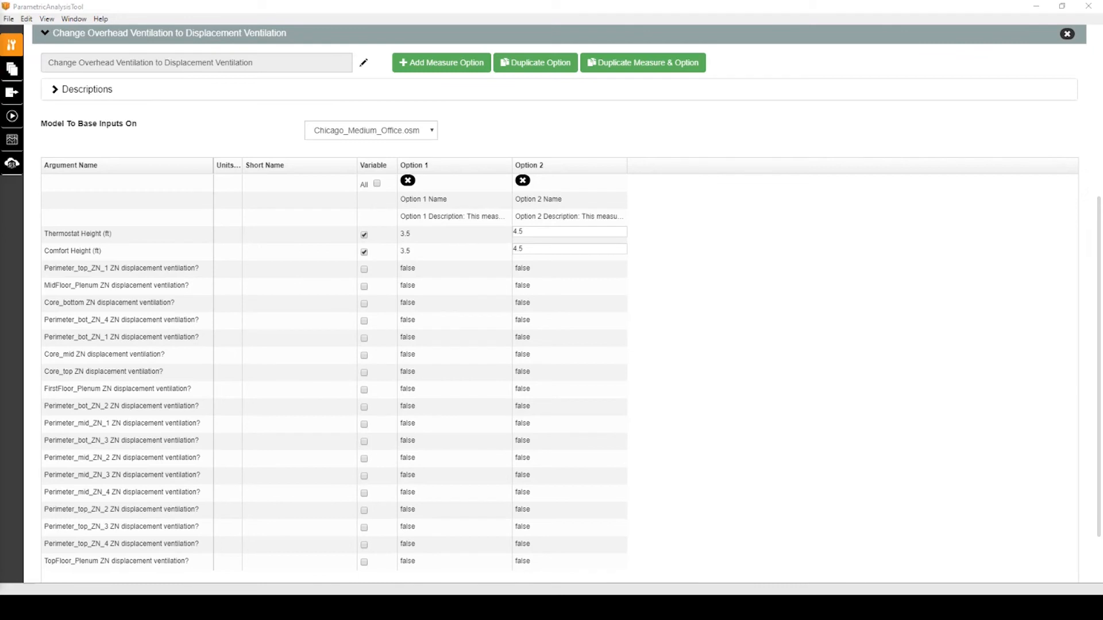
scroll(645, 353, "down", 3)
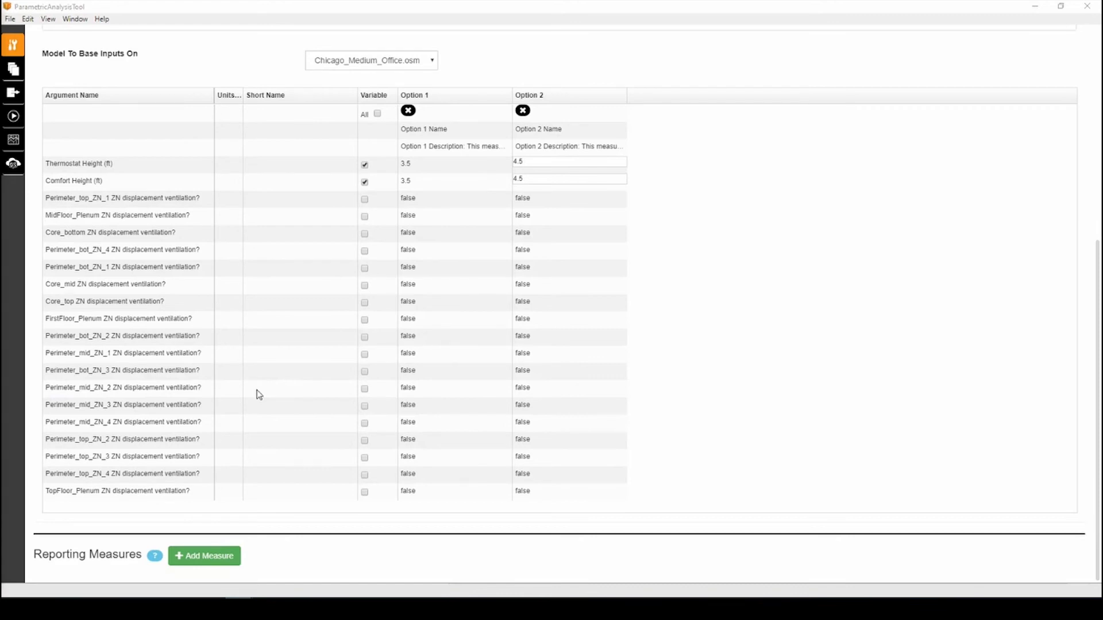
scroll(258, 395, "up", 5)
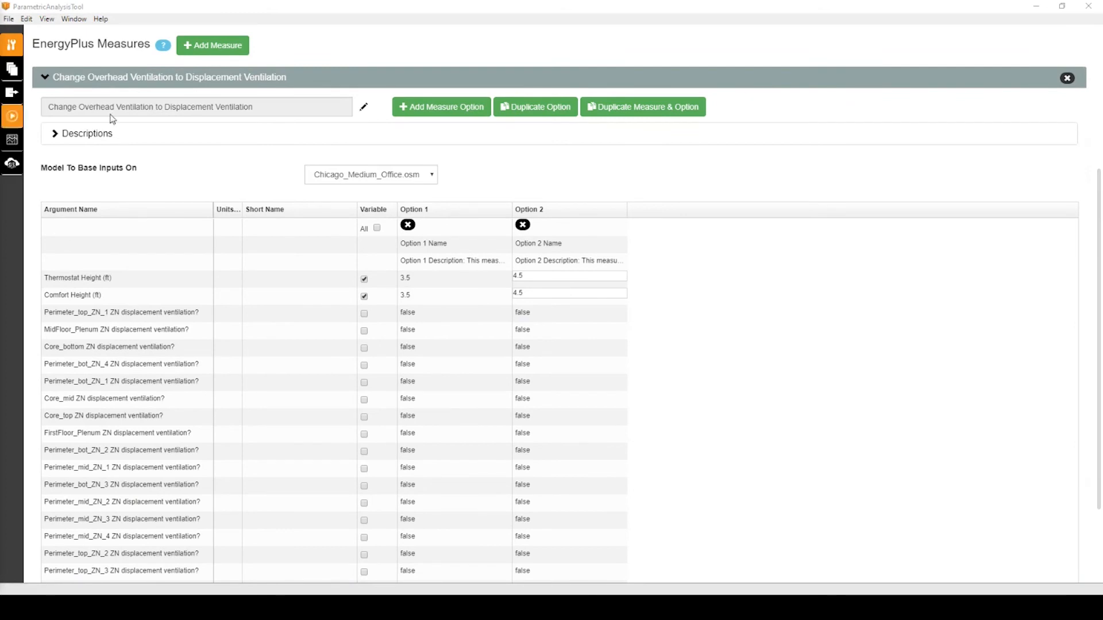
left_click(129, 78)
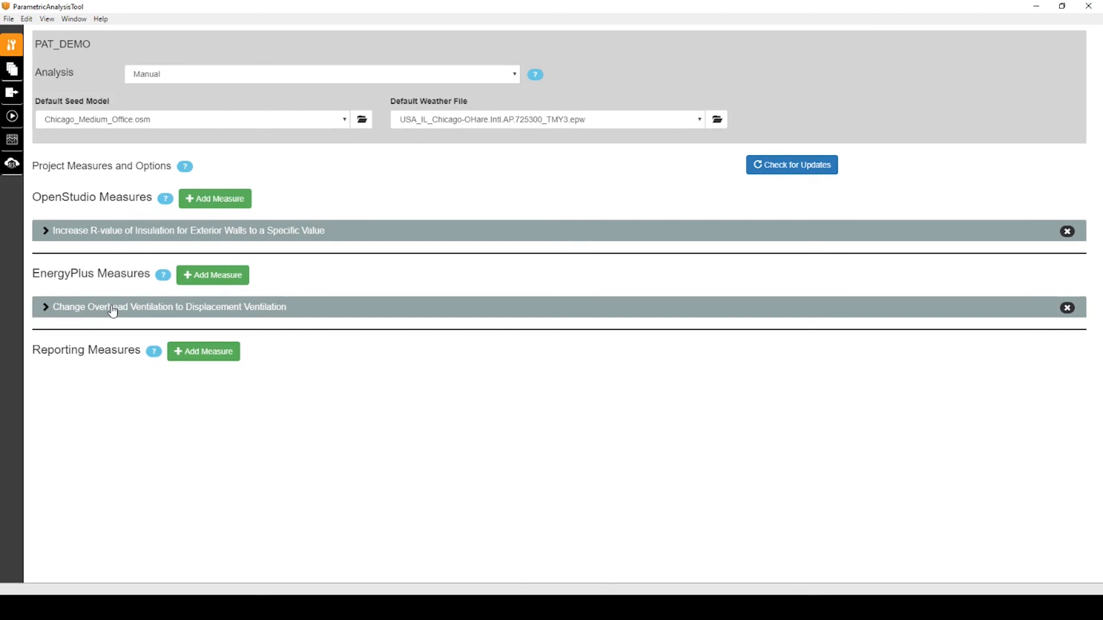
- Open the library for reporting measures and filter it to online BCL measures in the Reporting category only
left_click(180, 355)
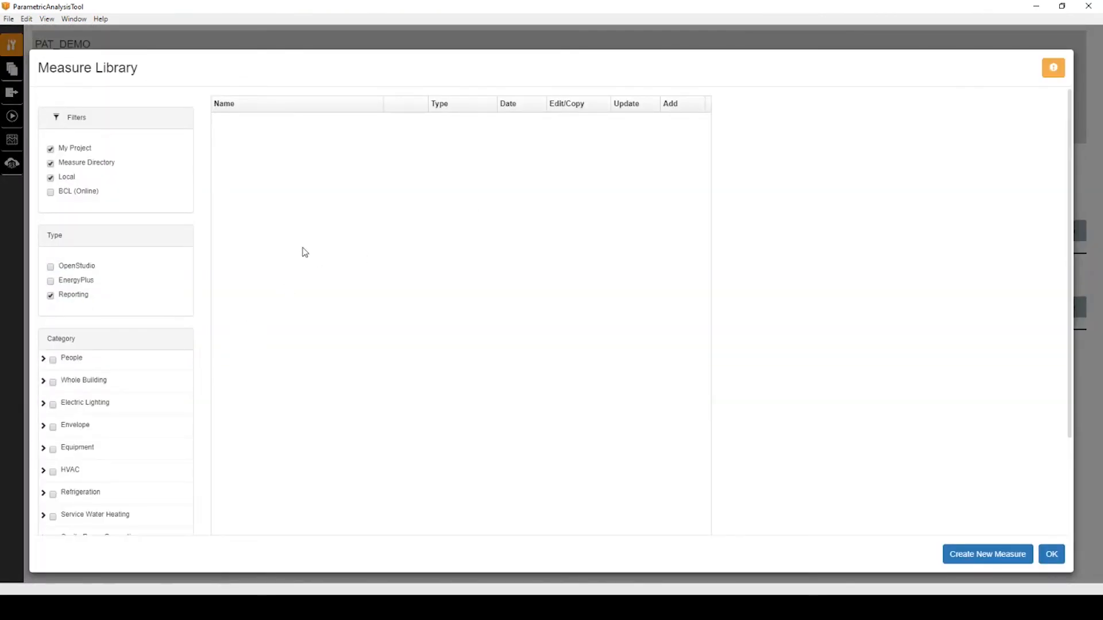
left_click(51, 176)
left_click(51, 163)
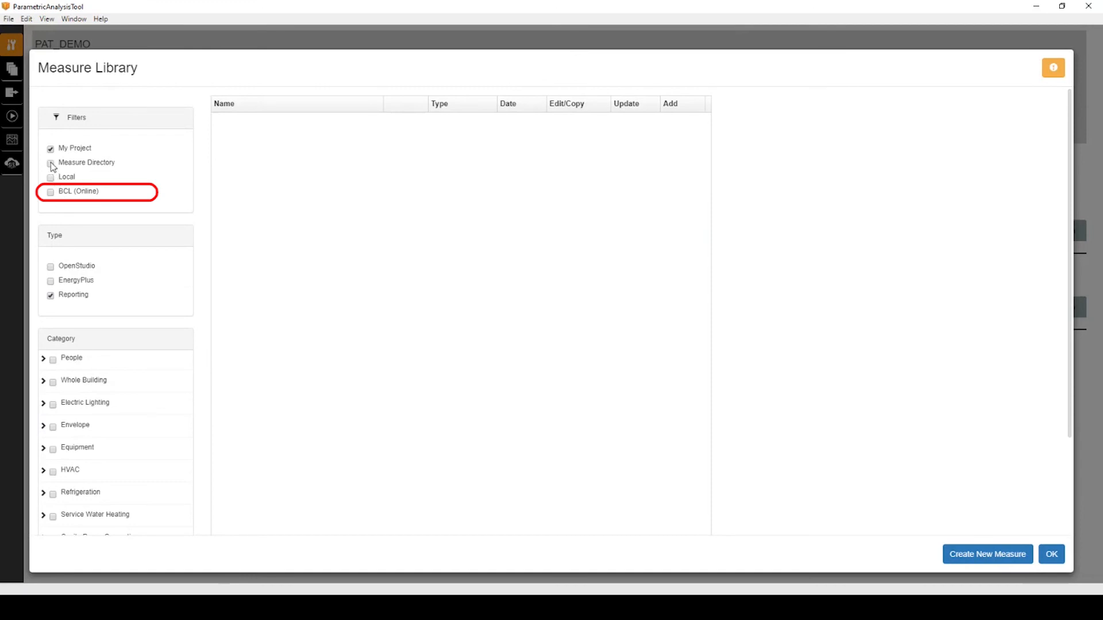
left_click(50, 191)
scroll(77, 211, "down", 2)
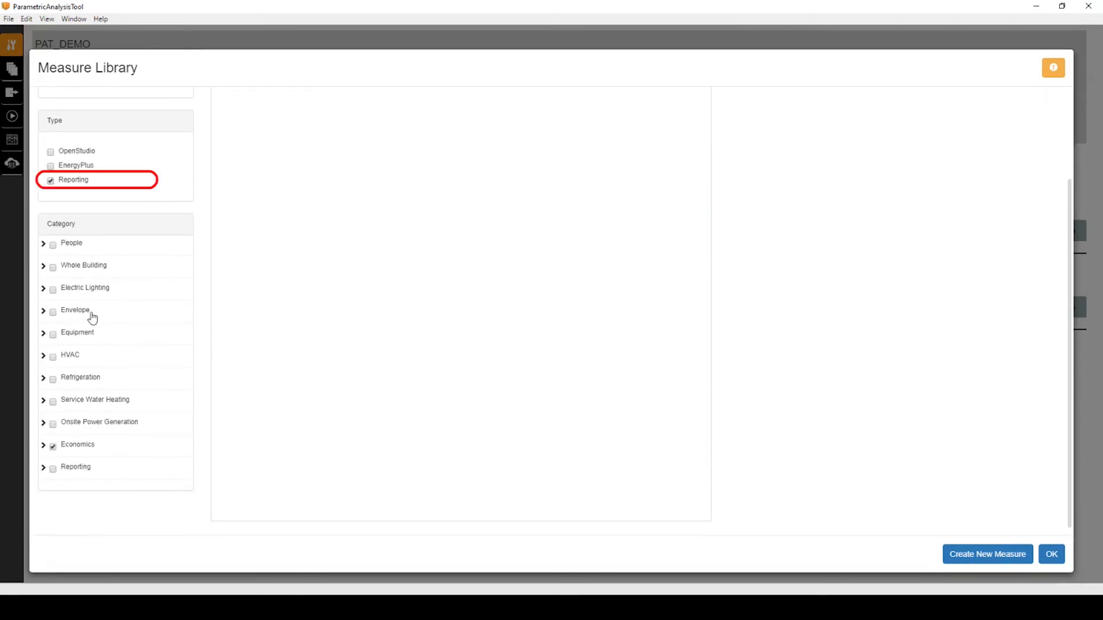
left_click(52, 470)
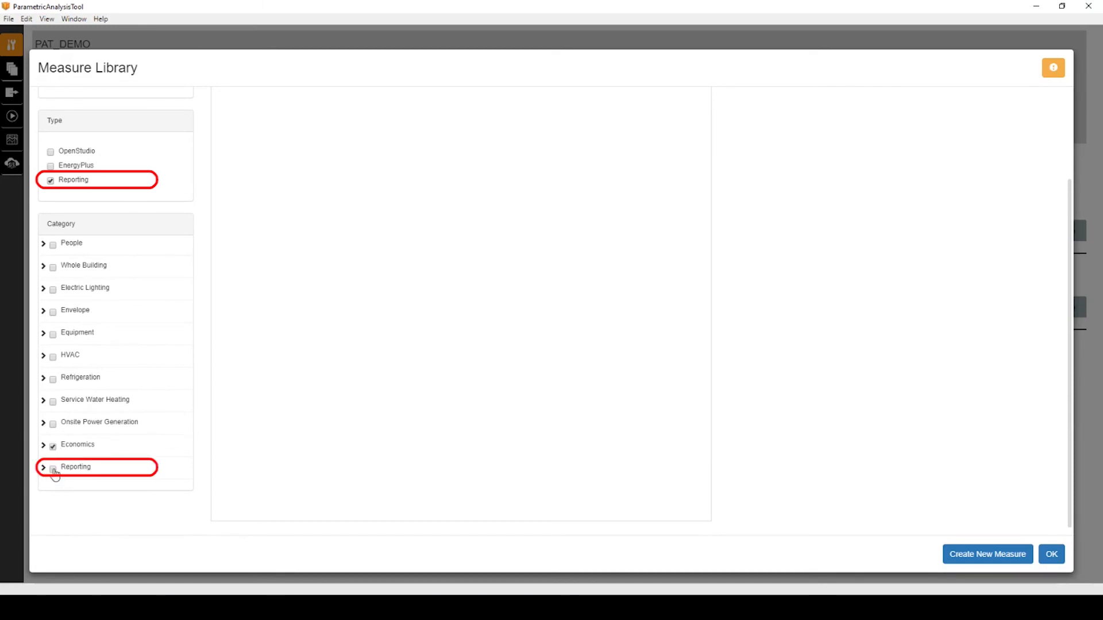
left_click(53, 448)
- Download the OpenStudio Results measure, add it to the project, and close the library
left_click(578, 394)
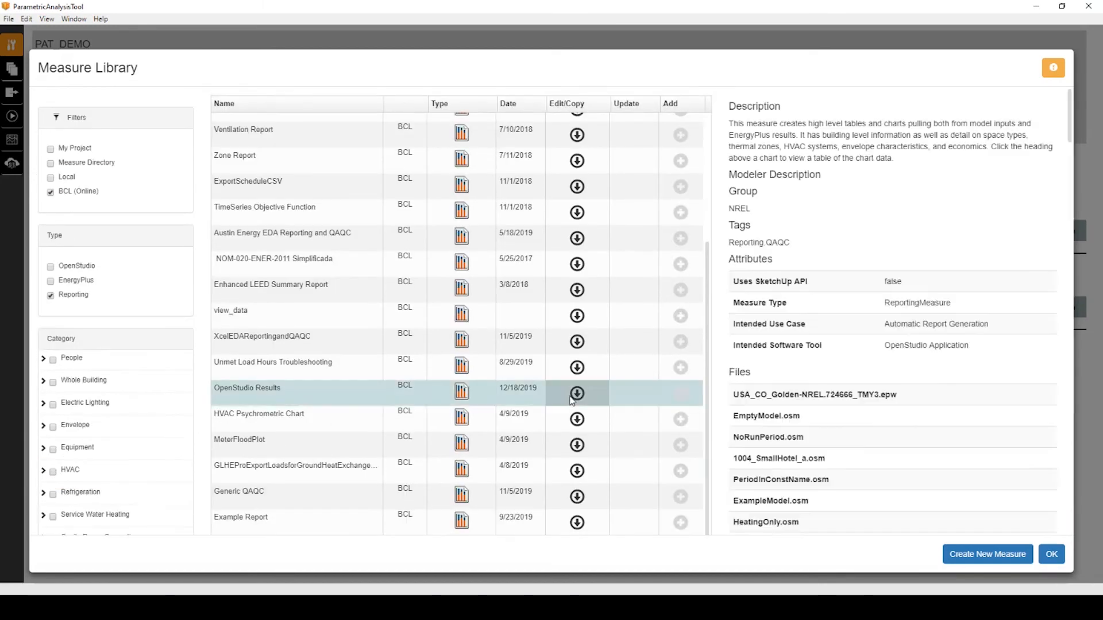
left_click(580, 386)
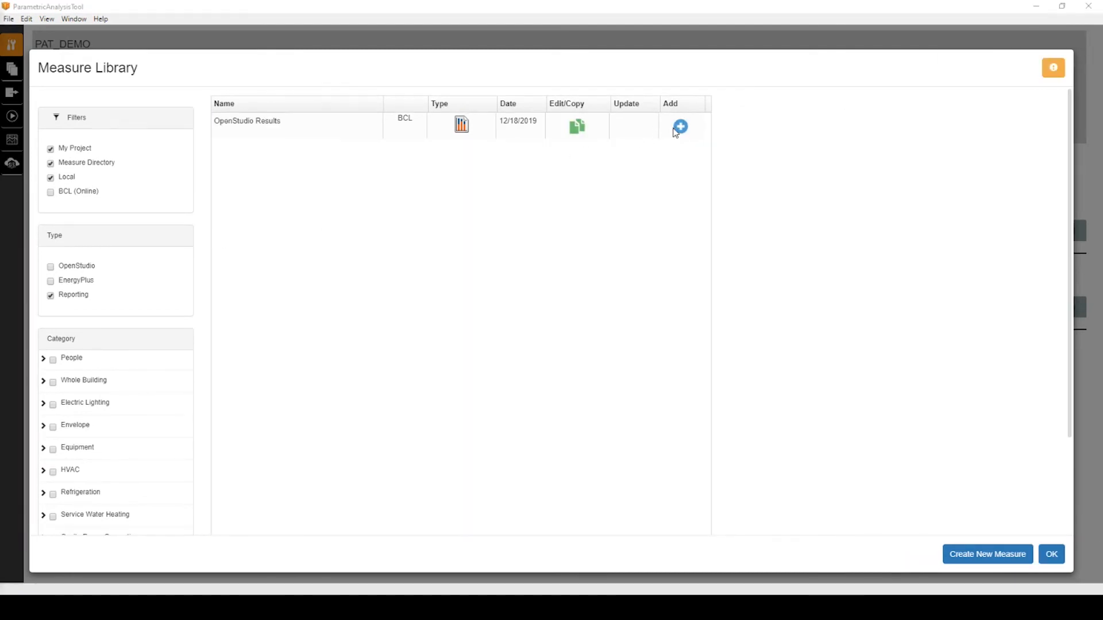
left_click(681, 130)
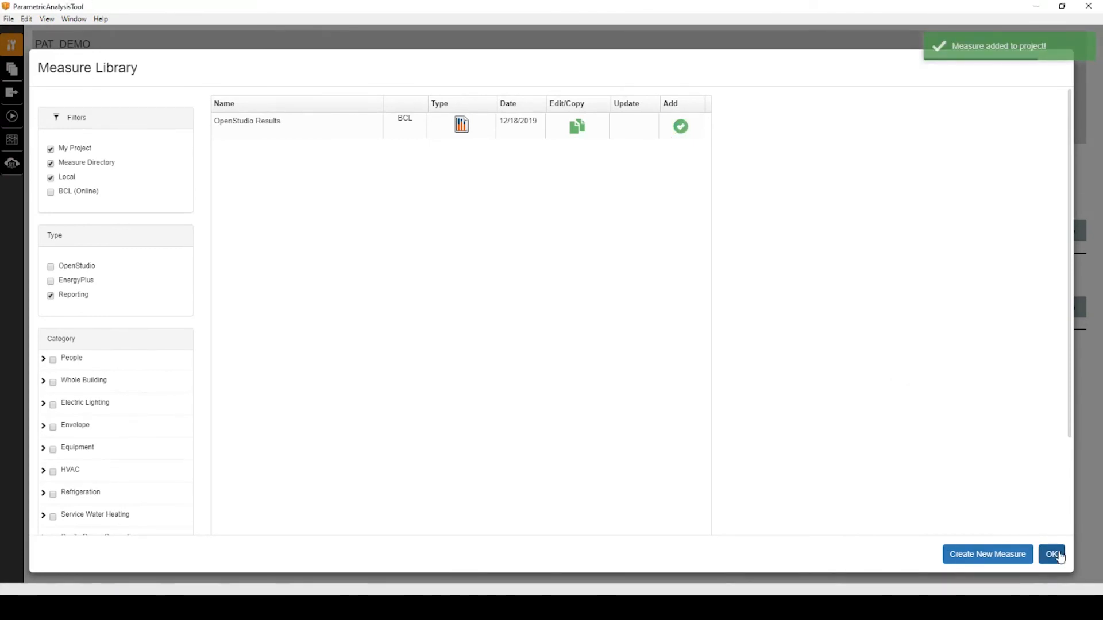
left_click(1058, 555)
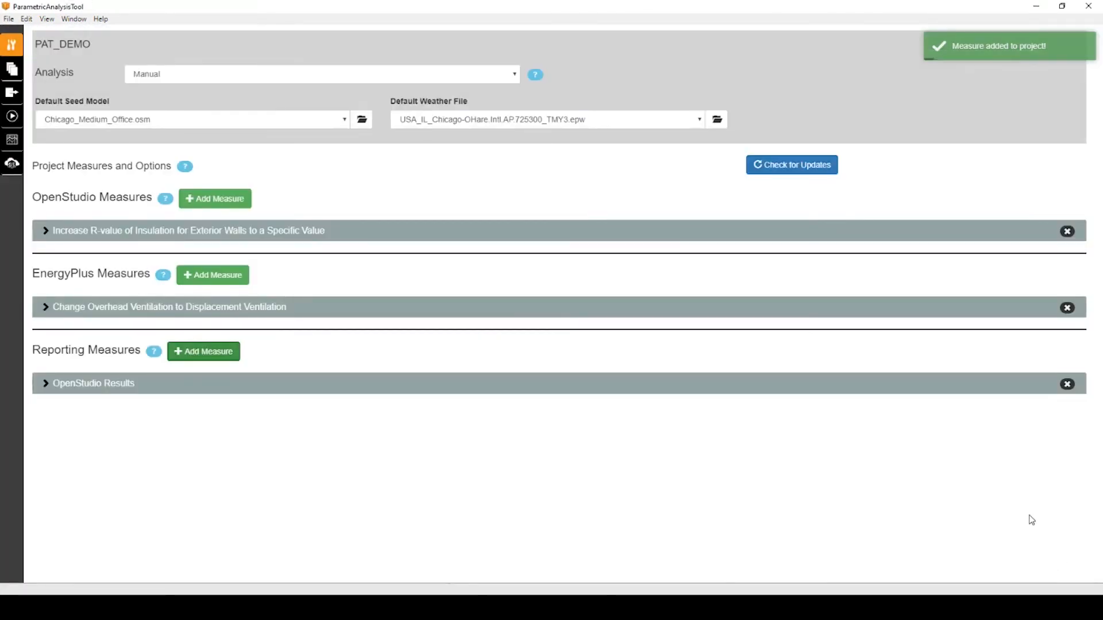
- Add an option named OpenStudio Results to the OpenStudio Results reporting measure and collapse the measure
left_click(76, 385)
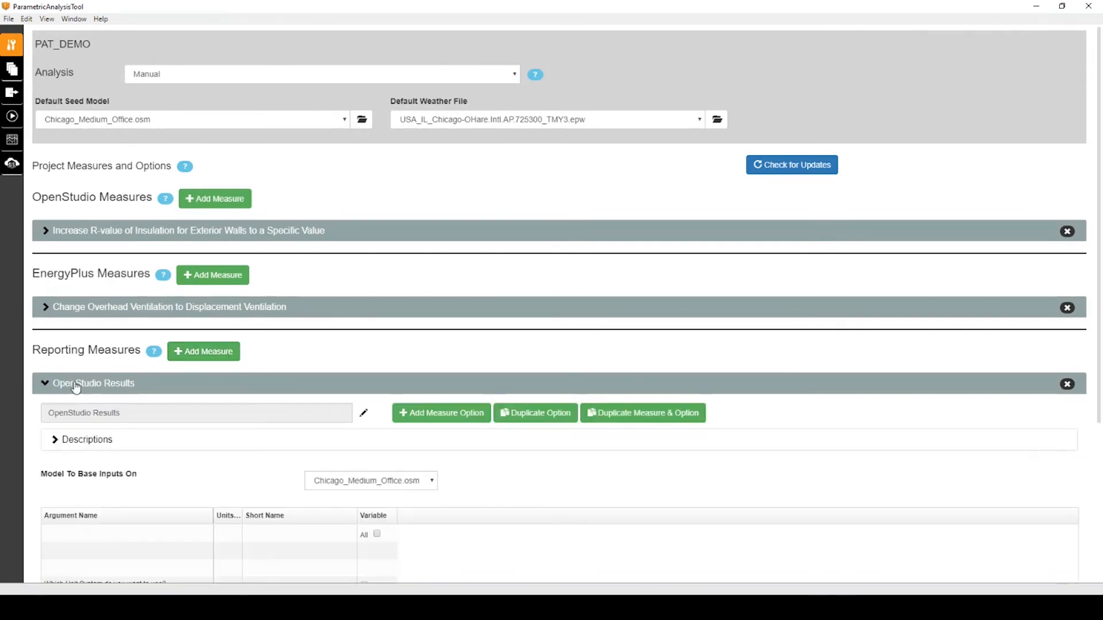
scroll(74, 386, "down", 2)
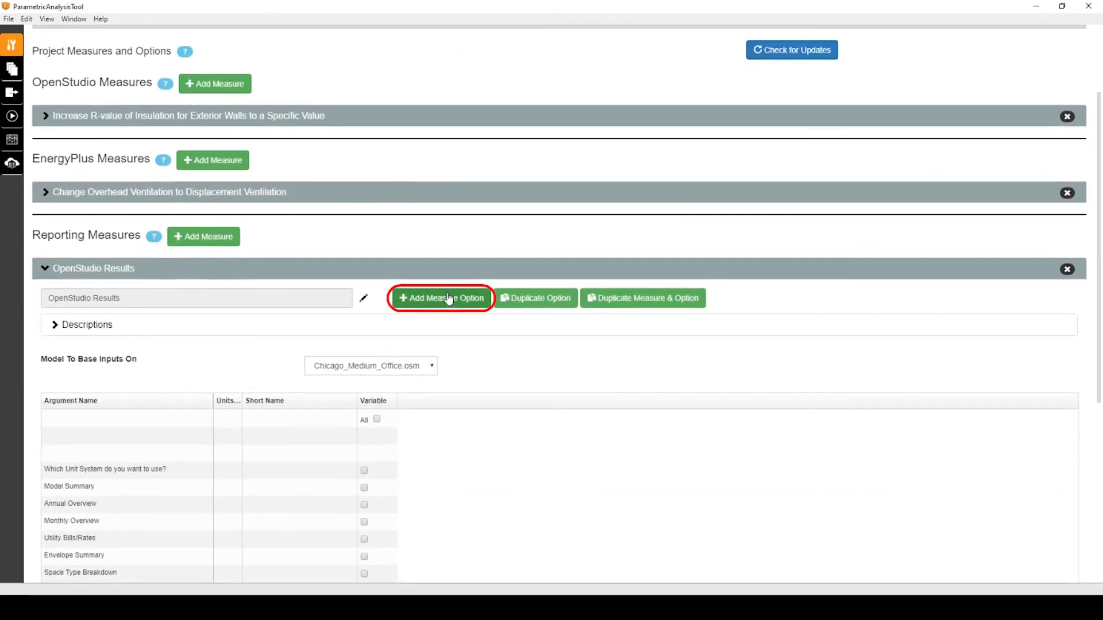
left_click(449, 298)
scroll(437, 299, "down", 3)
double_click(438, 261)
type("OpenStudio Resuots")
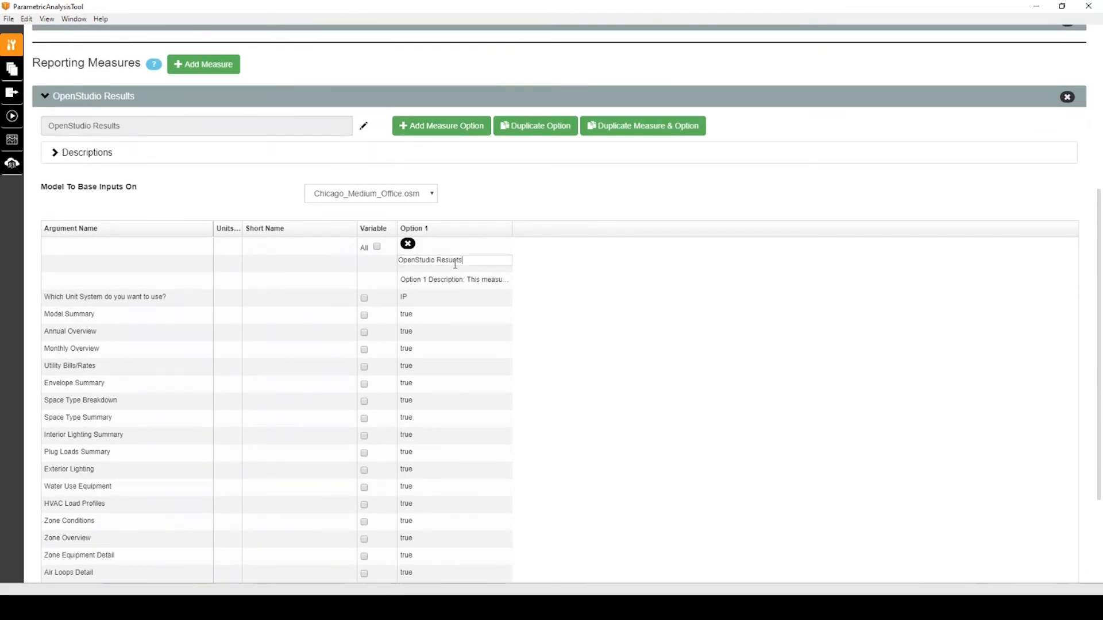
key("BackSpace")
type("lts")
left_click(93, 98)
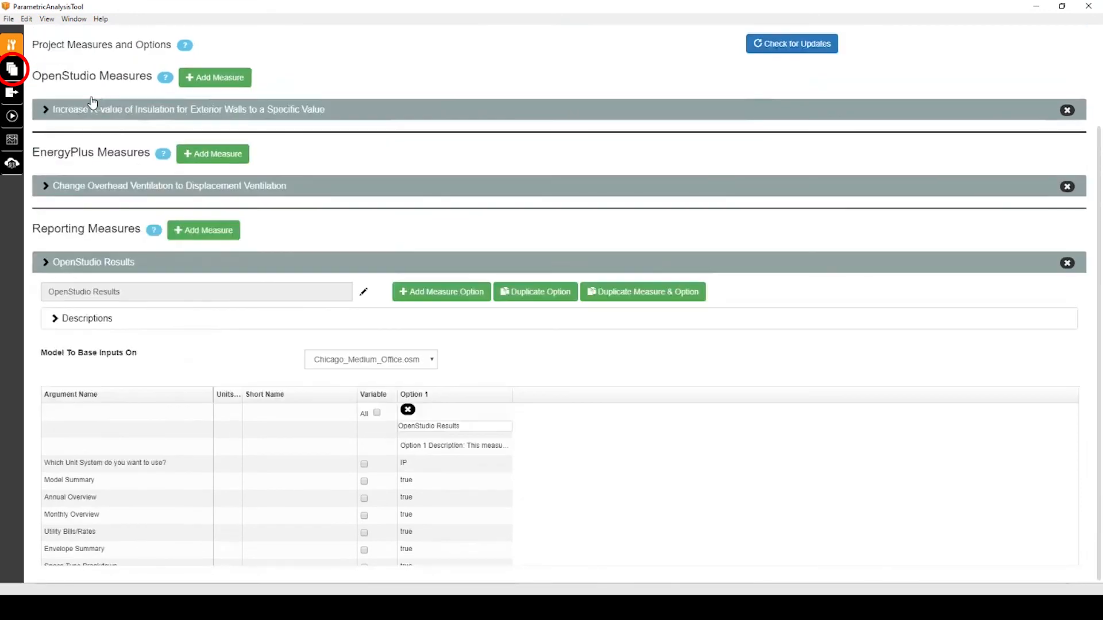
- Add a design alternative and choose Insulate Walls to R40 for its exterior wall insulation measure
left_click(12, 69)
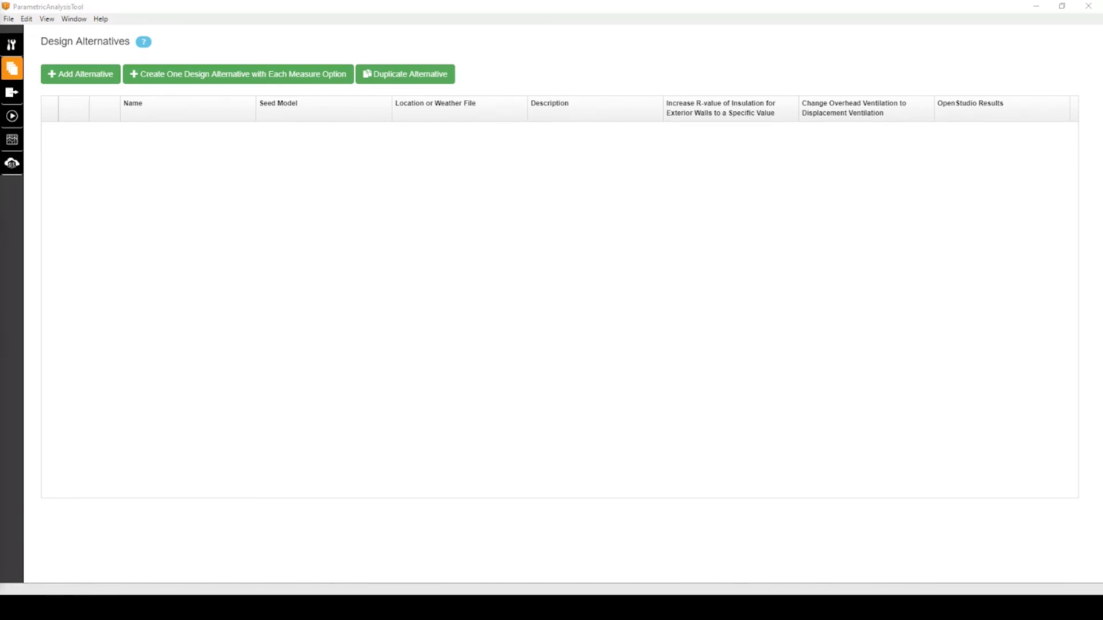
left_click(89, 80)
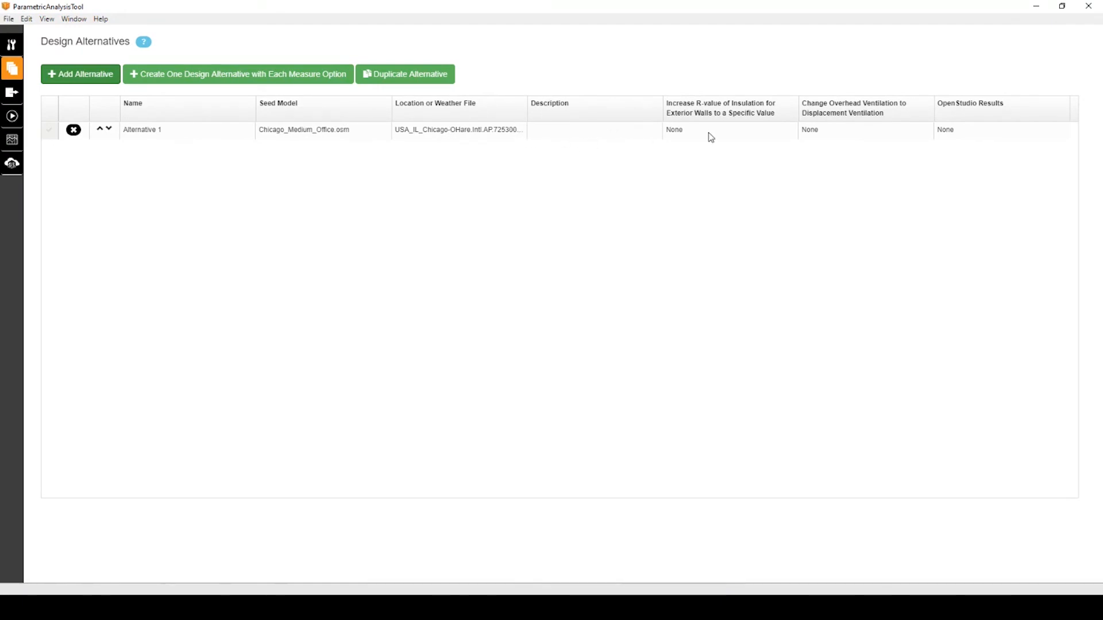
left_click(680, 131)
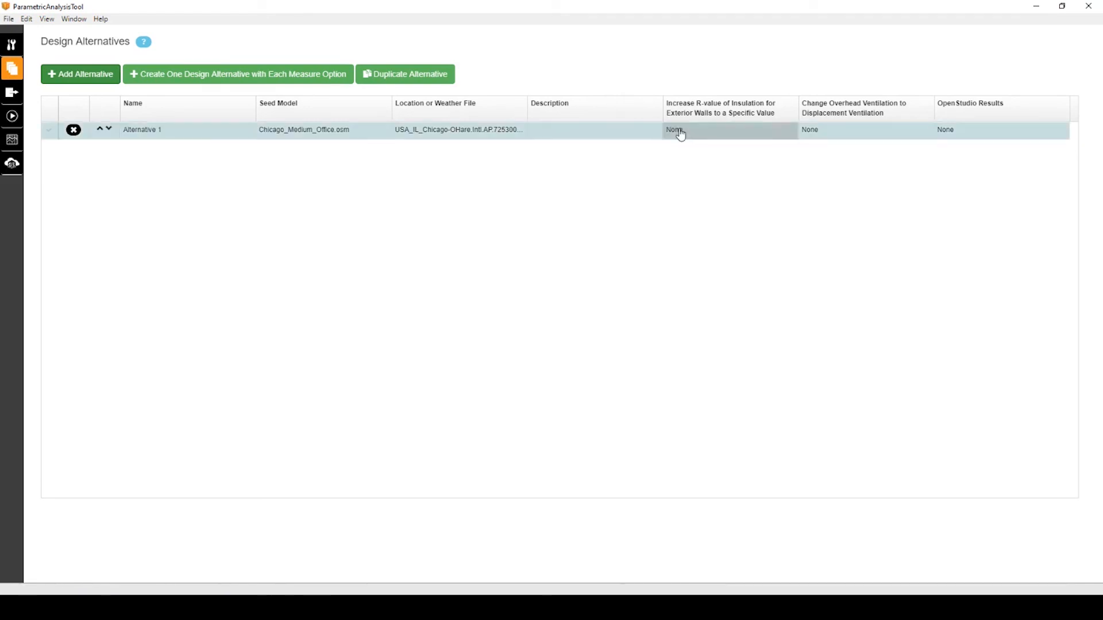
left_click(680, 130)
left_click(680, 131)
left_click(688, 146)
- Set Alternative 1 to use the 3_5 ft displacement ventilation option and the OpenStudio Results reporting option
left_click(828, 131)
left_click(826, 133)
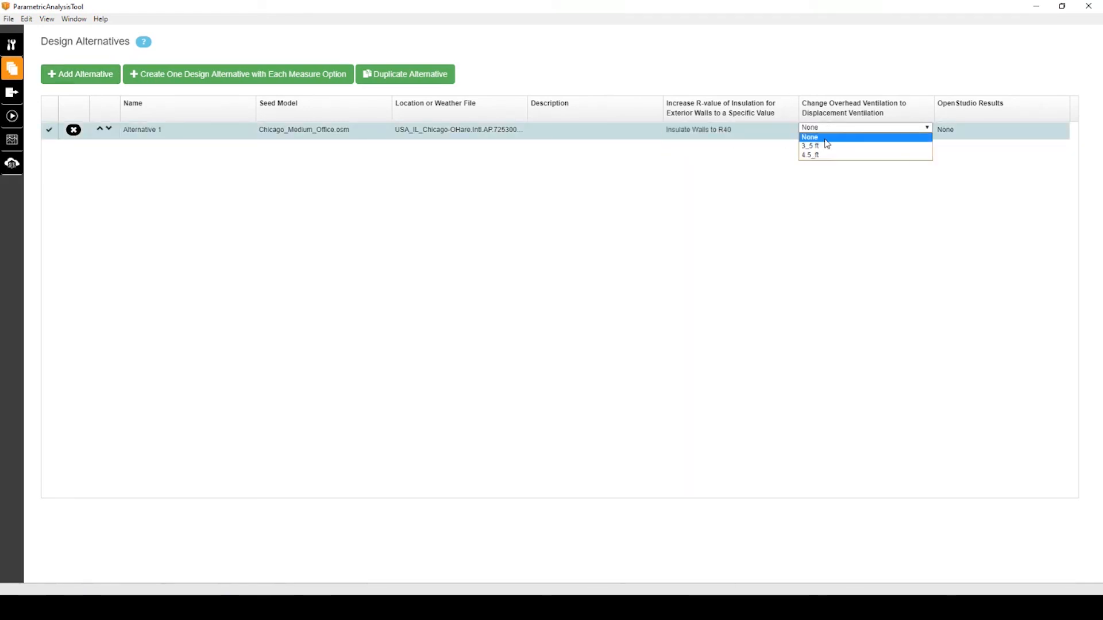
left_click(826, 144)
left_click(952, 130)
left_click(953, 144)
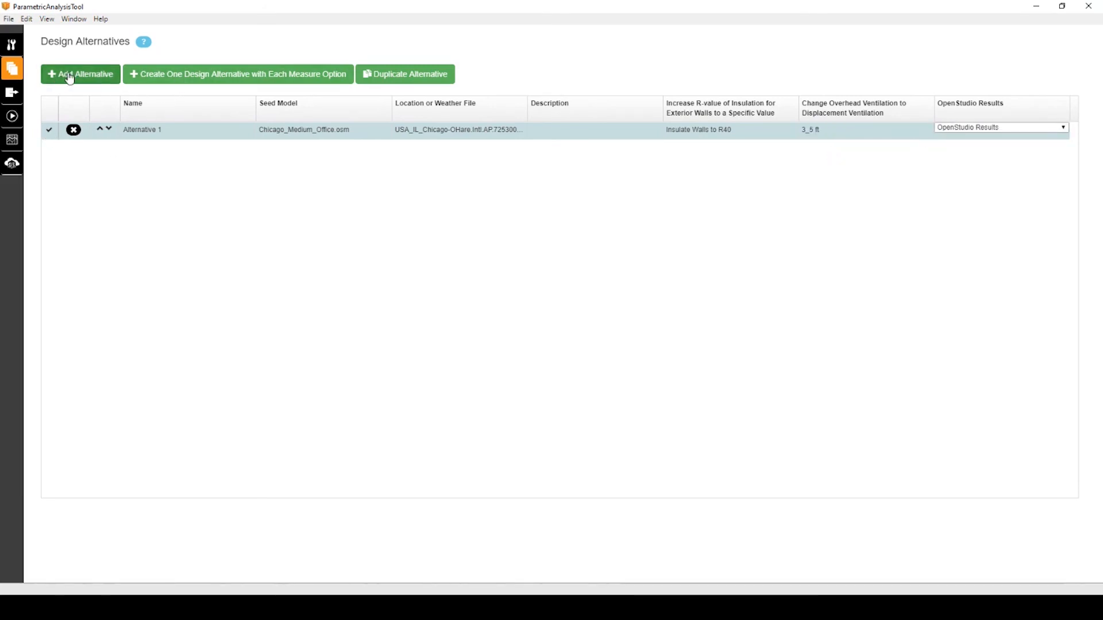
- Duplicate Alternative 1 and set the copy's exterior wall insulation option to Insulate Walls to R50
left_click(393, 75)
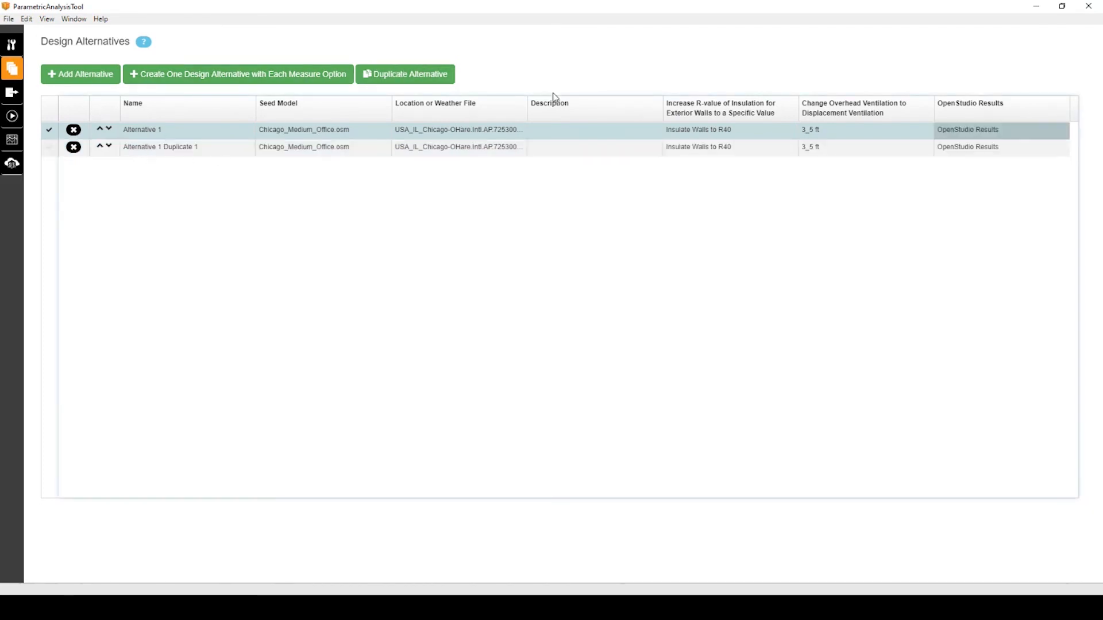
left_click(741, 147)
left_click(740, 145)
left_click(743, 172)
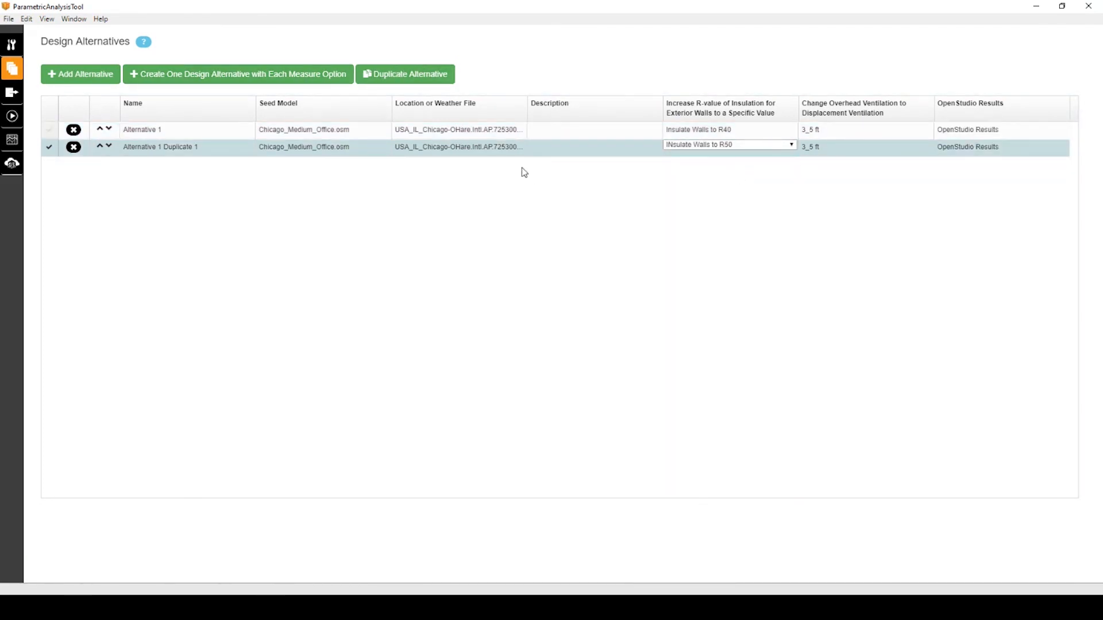
- Duplicate the R50 alternative and set the new copy's displacement ventilation option to 4.5_ft
left_click(405, 74)
left_click(832, 167)
left_click(826, 165)
left_click(823, 188)
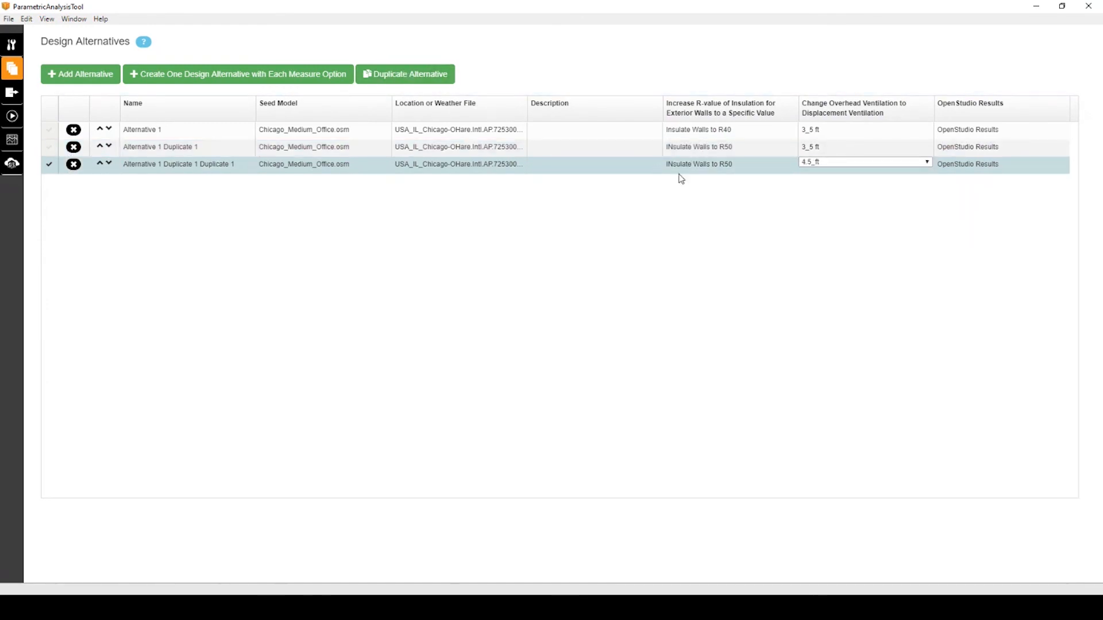